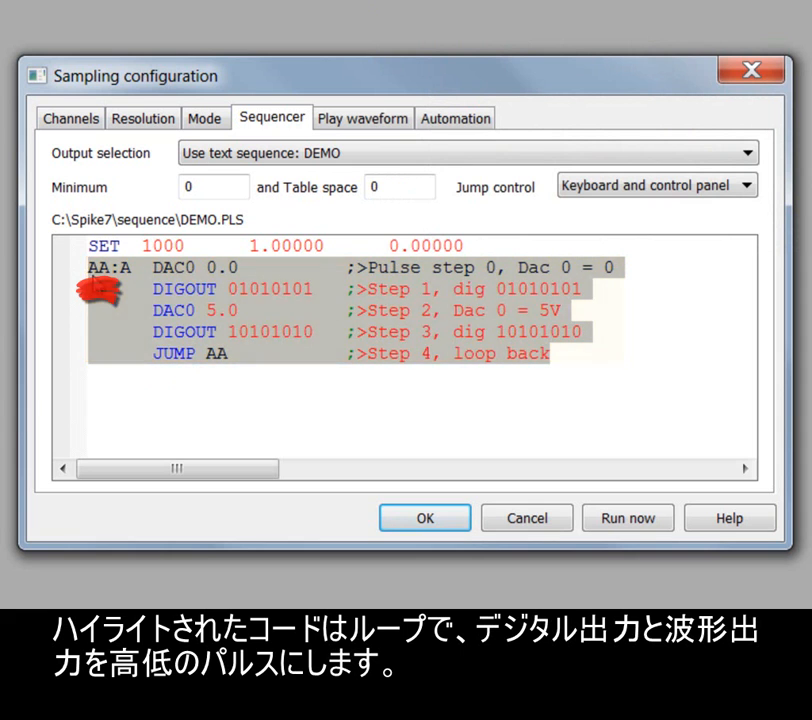
# Examine the DEMO text sequence by highlighting the loop's A key label and the 1000 rate in the SET command.
pyautogui.moveTo(139, 268); pyautogui.dragTo(121, 270)
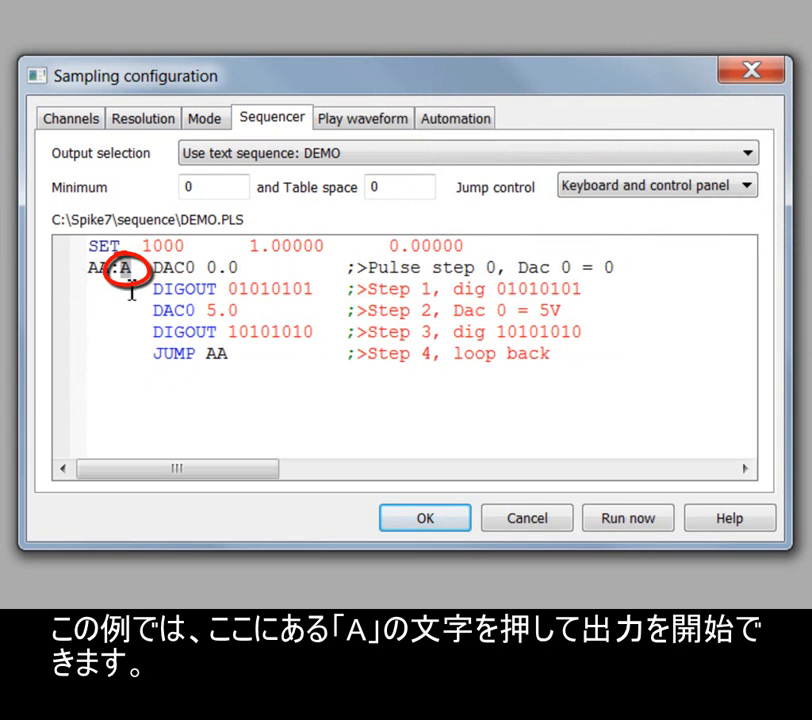
pyautogui.click(91, 248)
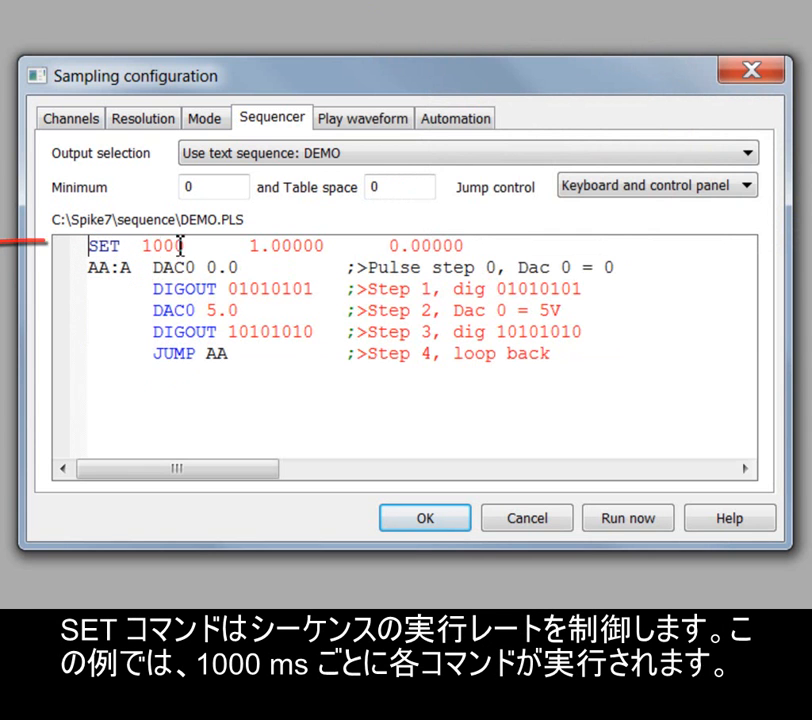
pyautogui.moveTo(194, 245); pyautogui.dragTo(134, 254)
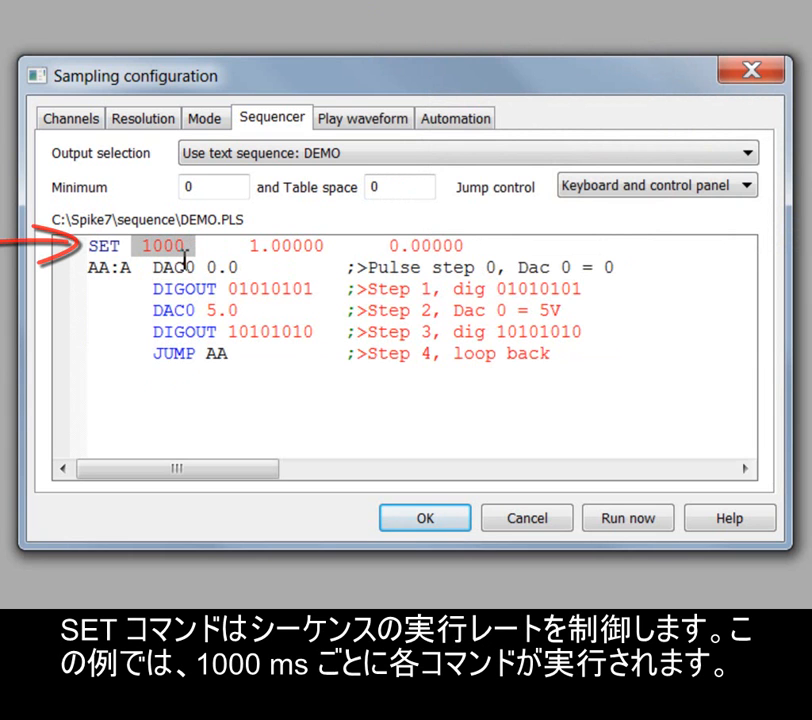
# Switch the output selection to the graphical editor and set the graphical sequencer time resolution to 1.
pyautogui.click(241, 156)
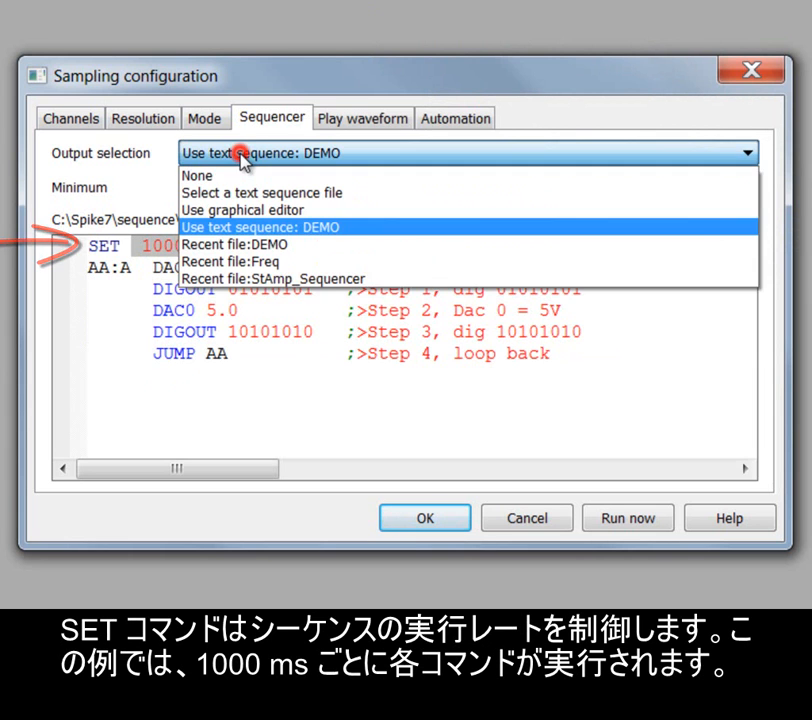
pyautogui.click(251, 209)
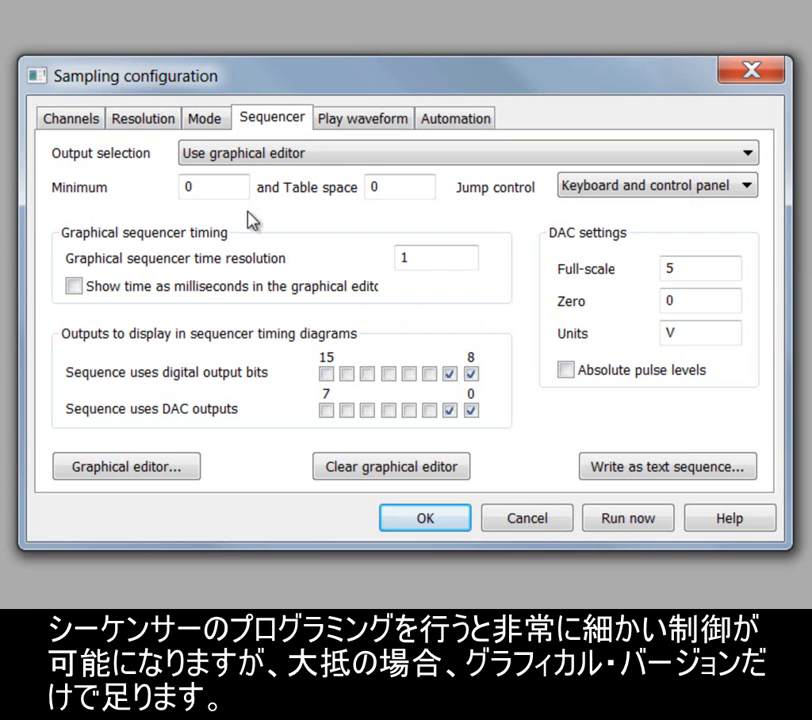
pyautogui.moveTo(477, 255); pyautogui.dragTo(381, 263)
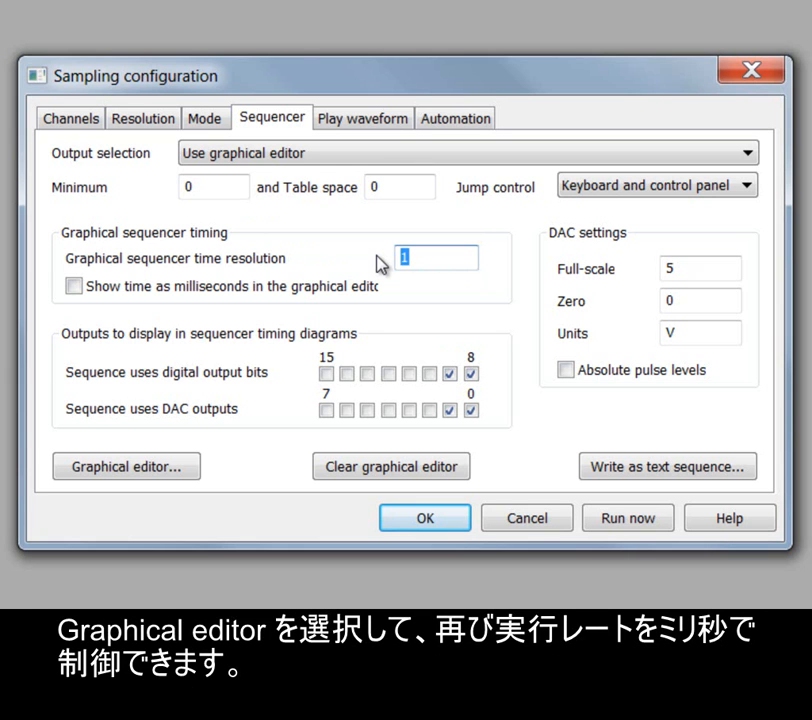
pyautogui.write('0.1')
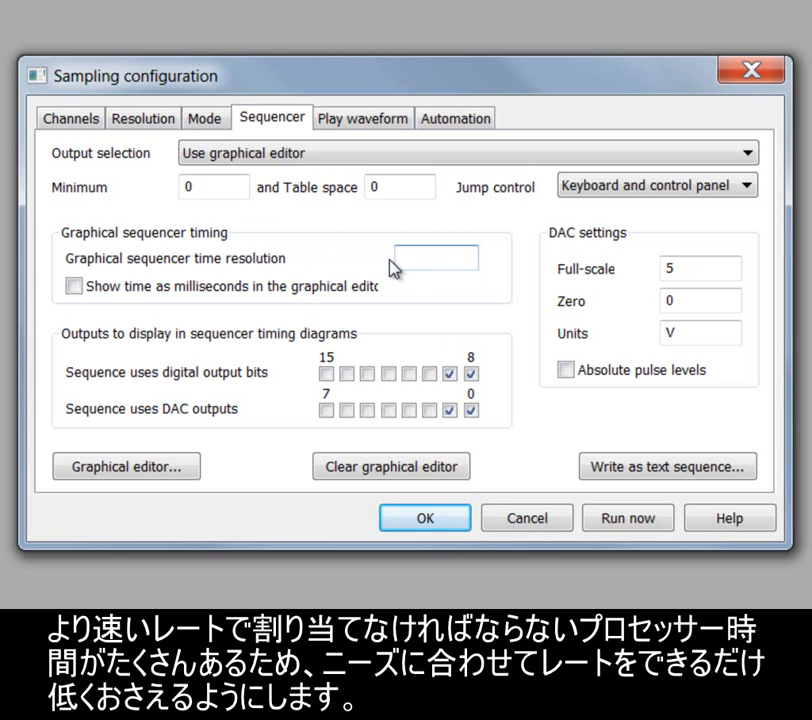
pyautogui.write('1')
# Exclude DAC output 1 from the sequencer timing diagrams and open the graphical sequence editor, slightly enlarged.
pyautogui.click(74, 286)
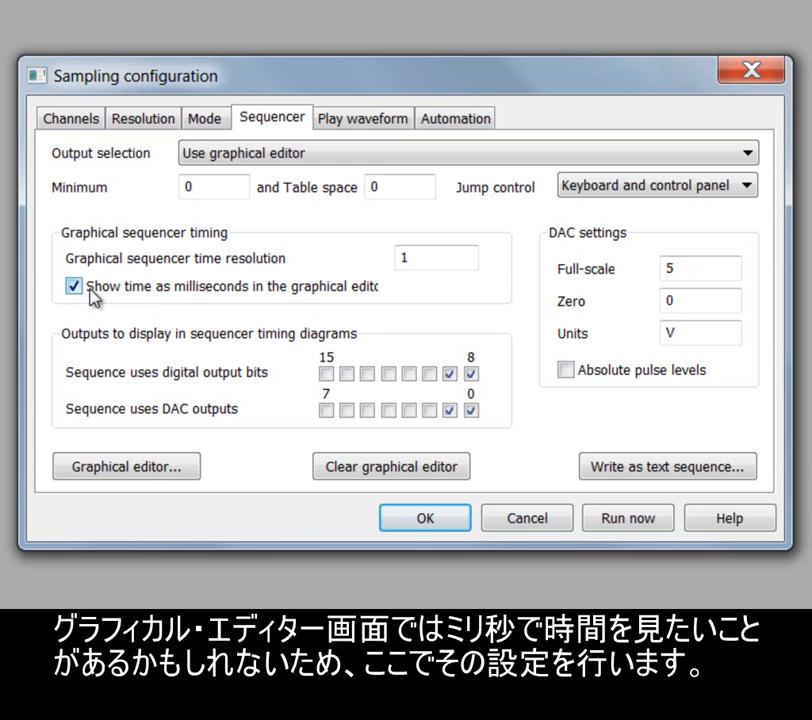
pyautogui.click(89, 288)
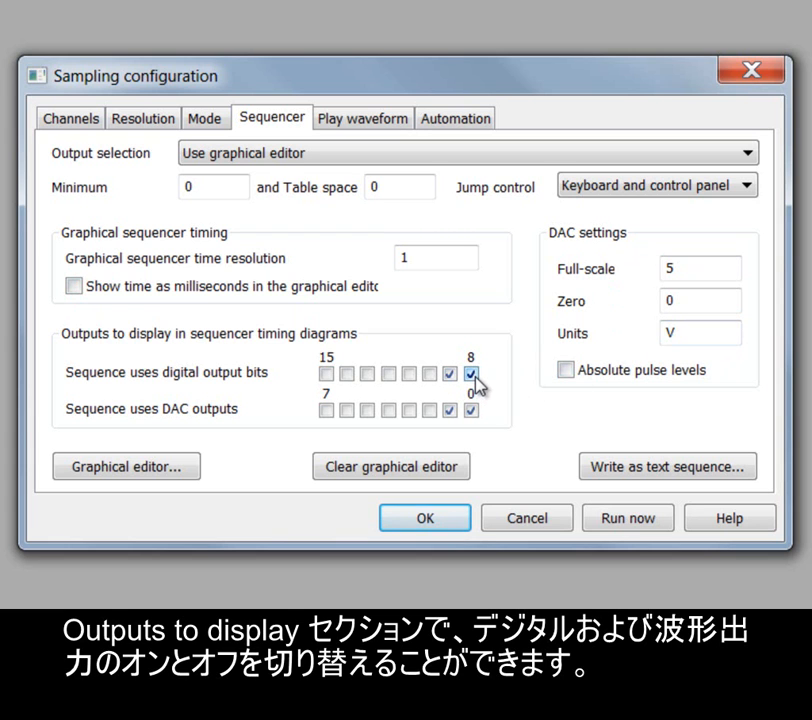
pyautogui.click(450, 409)
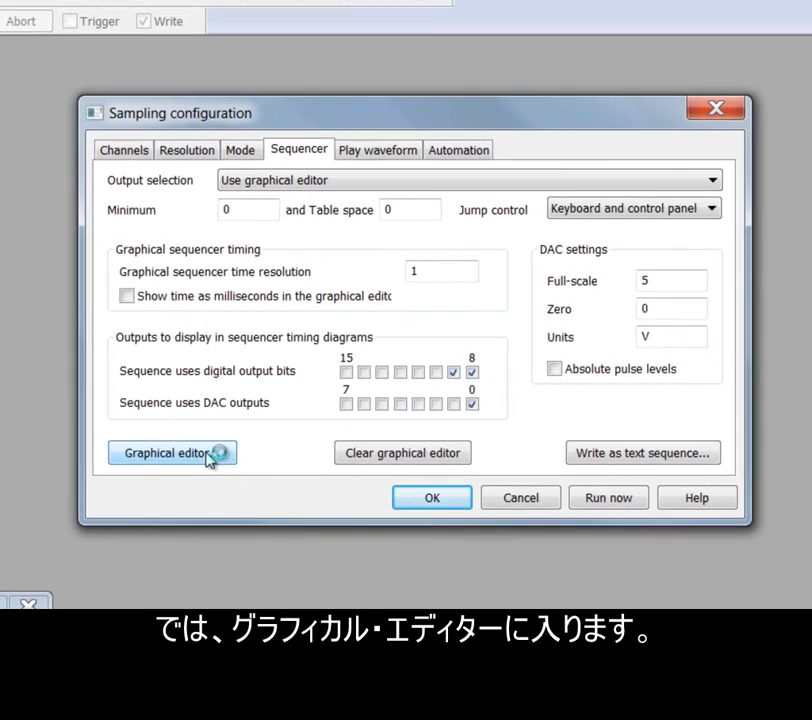
pyautogui.click(185, 467)
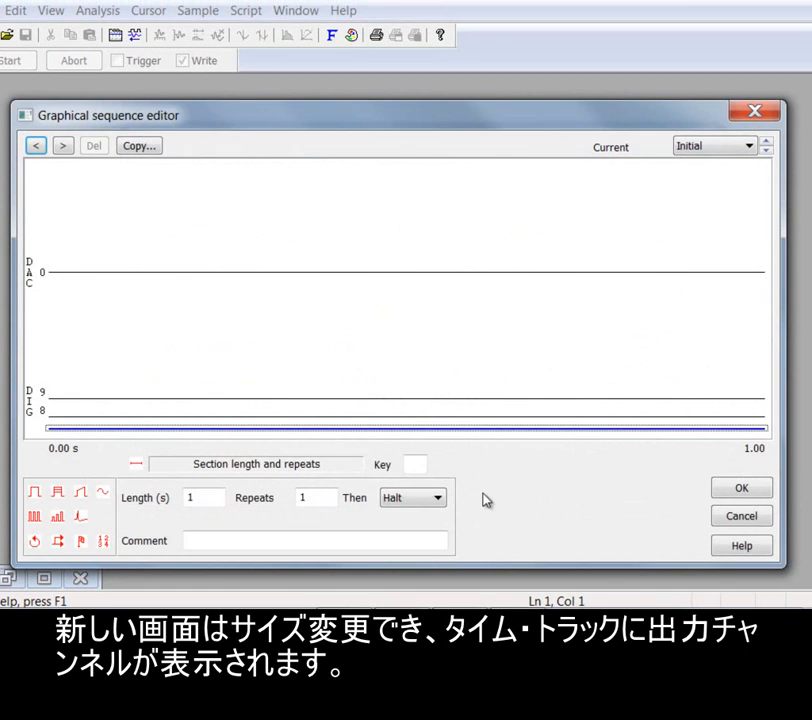
pyautogui.moveTo(783, 566)
pyautogui.mouseDown()
pyautogui.moveTo(542, 349)
pyautogui.moveTo(797, 565)
pyautogui.moveTo(783, 571)
pyautogui.moveTo(798, 577)
pyautogui.mouseUp()
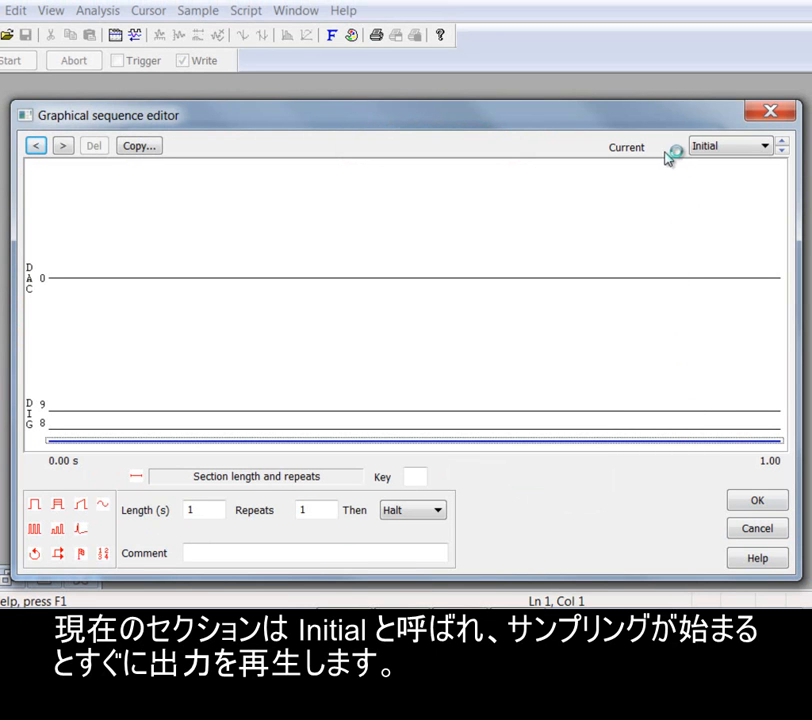
# On the Initial section's control track, set the trigger key to h and the comment to "Halt".
pyautogui.click(750, 150)
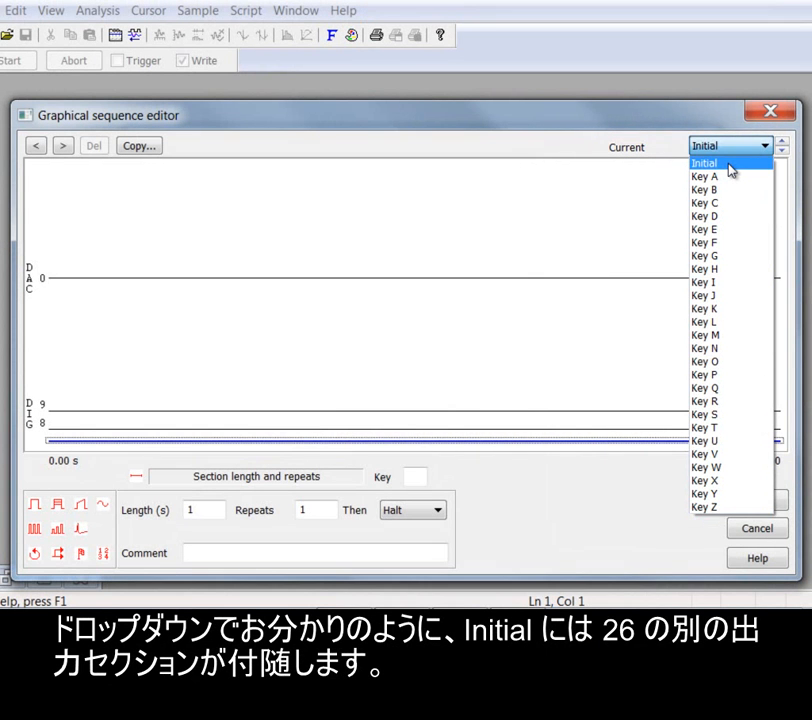
pyautogui.click(730, 166)
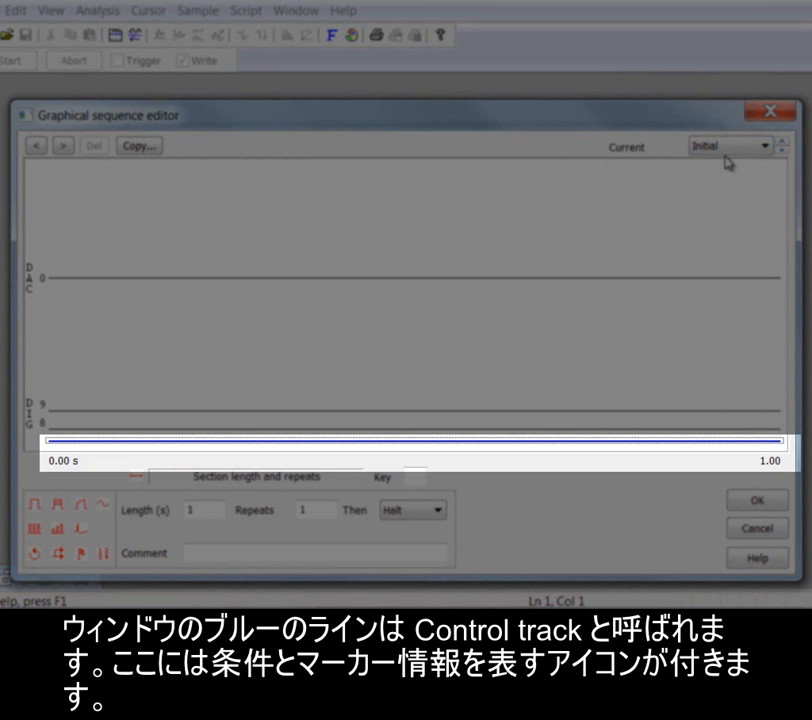
pyautogui.click(357, 441)
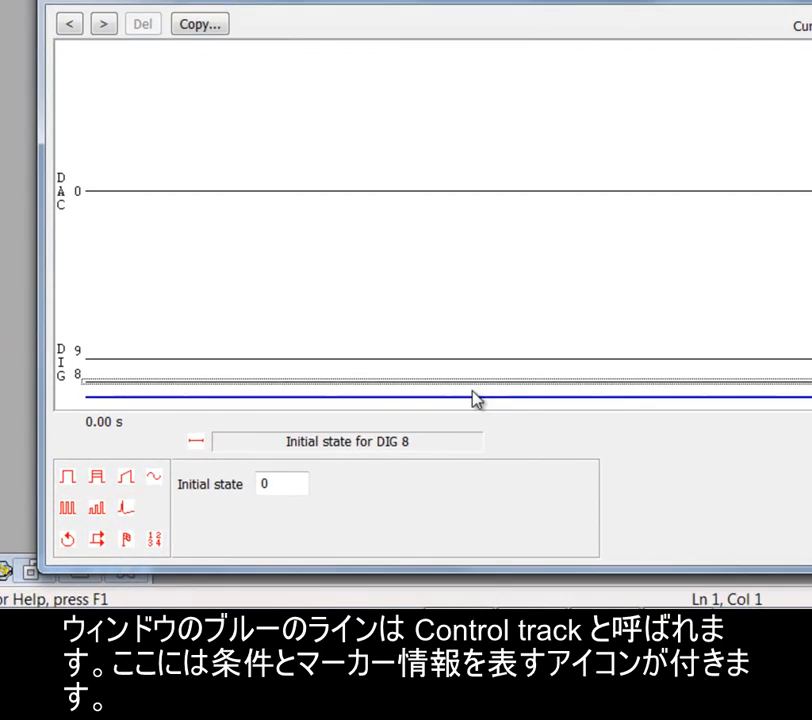
pyautogui.click(473, 397)
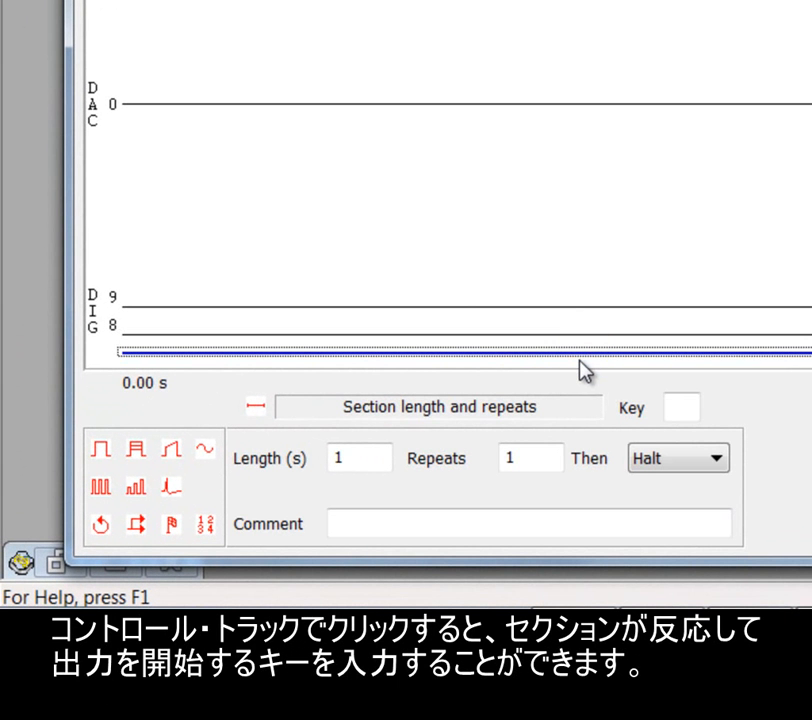
pyautogui.click(680, 408)
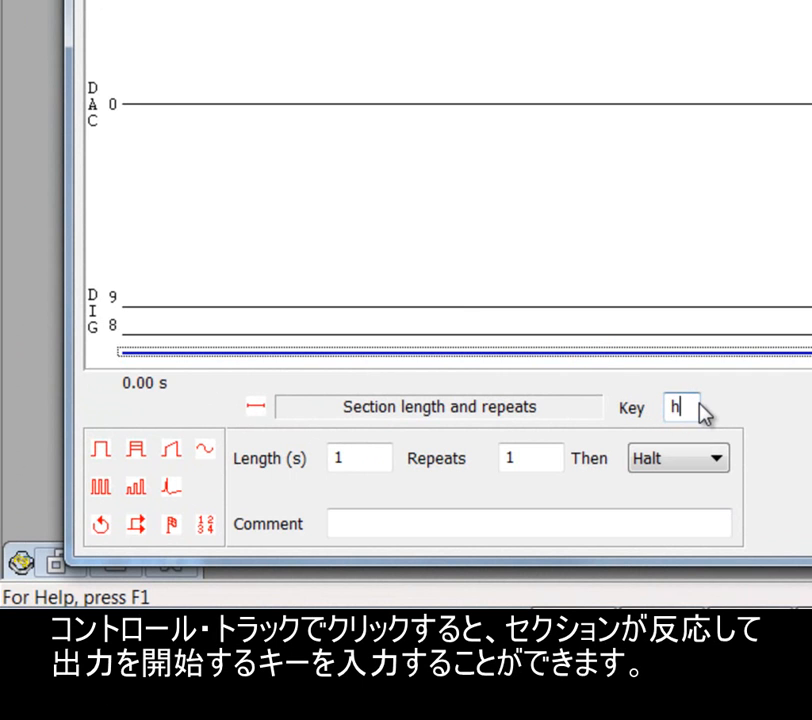
pyautogui.click(486, 527)
pyautogui.write('Hal')
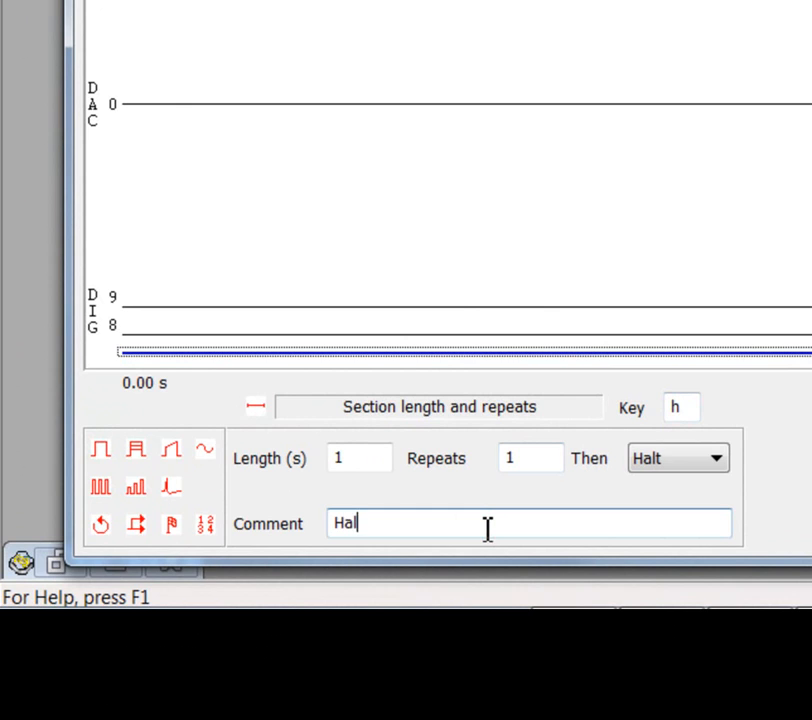
pyautogui.write('t')
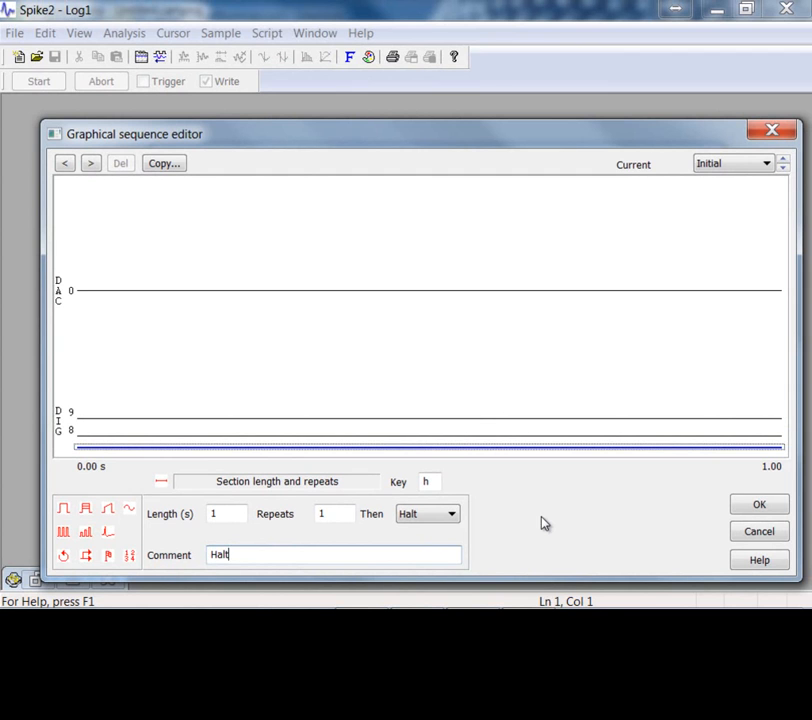
# For section Key A, set the trigger key to a, the repeats to 5 and the comment to "Repeat all 5 times".
pyautogui.click(786, 160)
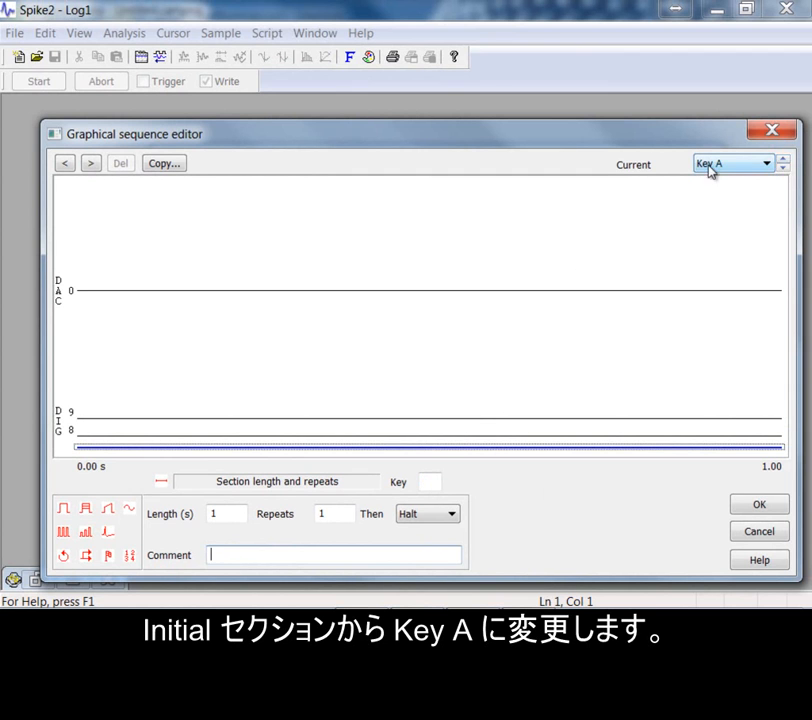
pyautogui.click(430, 482)
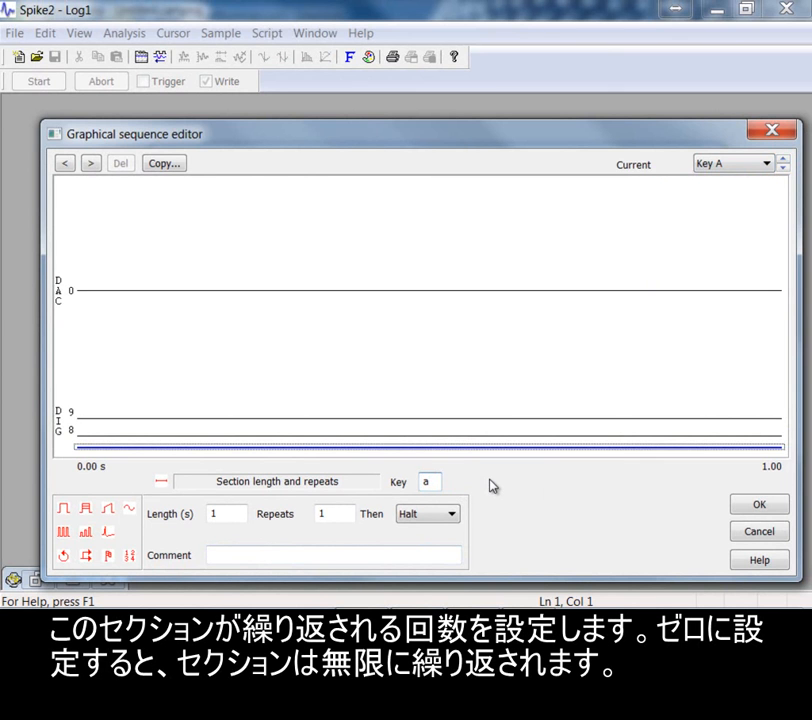
pyautogui.doubleClick(338, 514)
pyautogui.write('5')
pyautogui.click(537, 506)
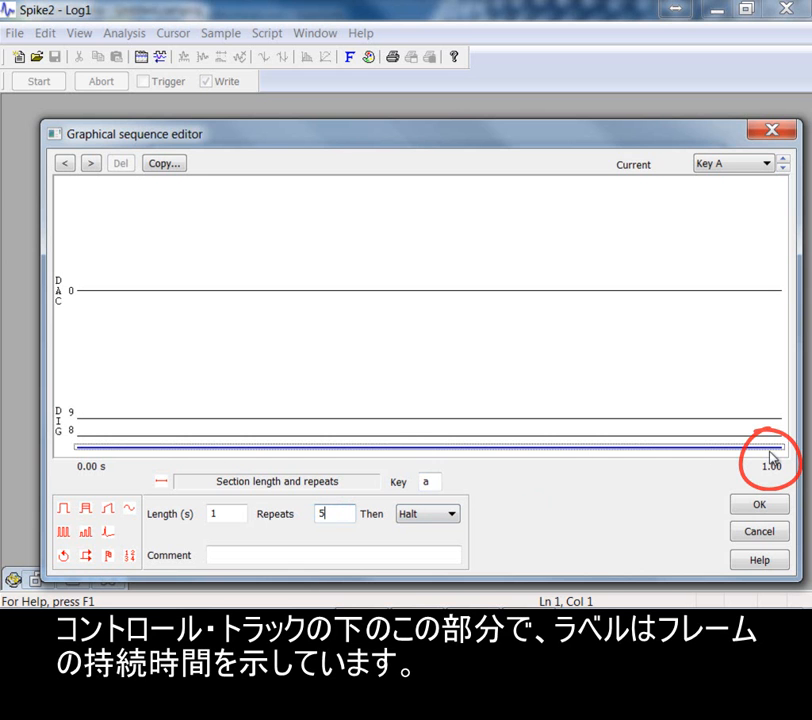
pyautogui.click(417, 555)
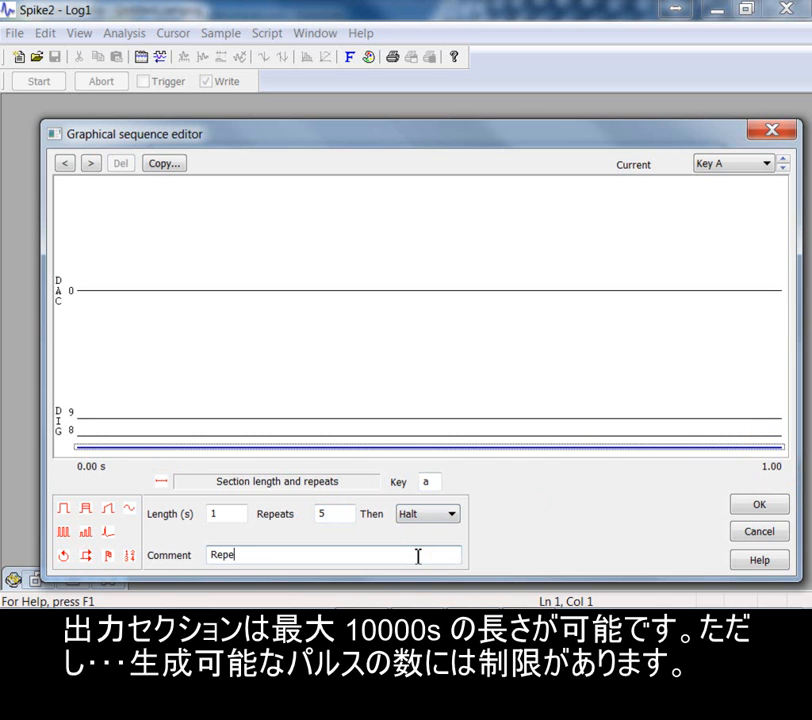
pyautogui.write('Repeat all 5 times')
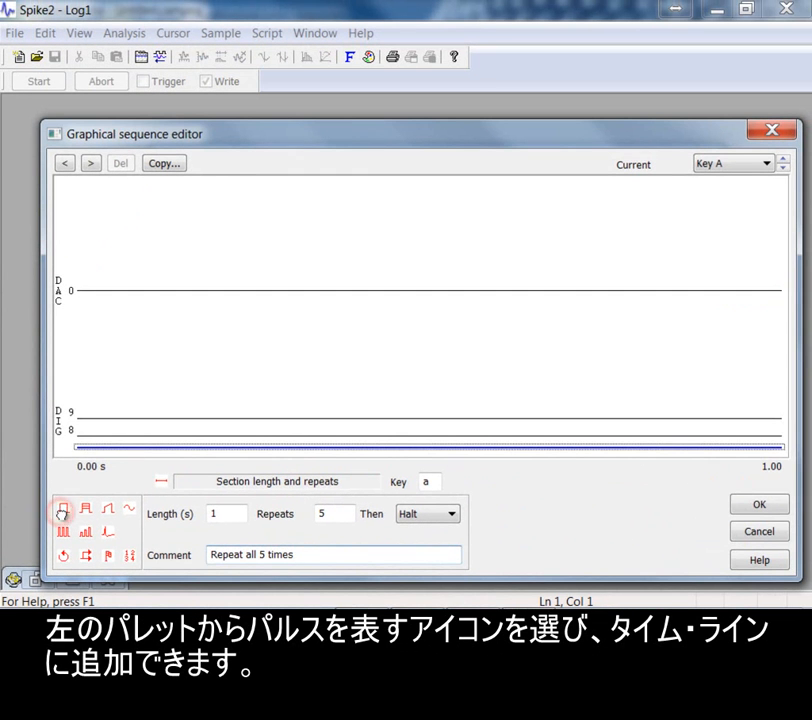
# Add a square pulse on digital output 8 at about 0.02 s and a pulse train on digital output 9 at about 0.55 s.
pyautogui.moveTo(61, 511); pyautogui.dragTo(96, 440)
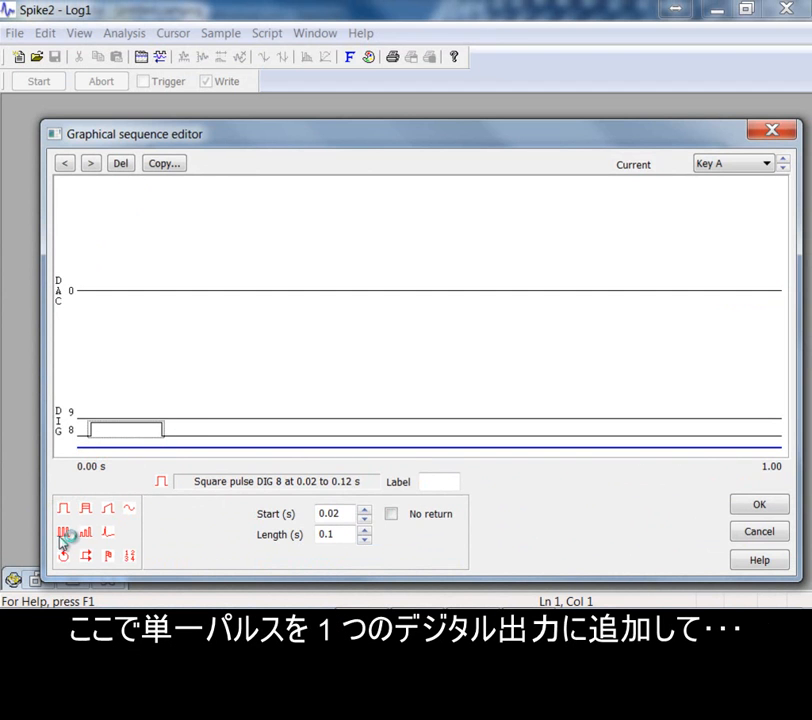
pyautogui.moveTo(65, 532)
pyautogui.mouseDown()
pyautogui.moveTo(466, 402)
pyautogui.moveTo(465, 421)
pyautogui.mouseUp()
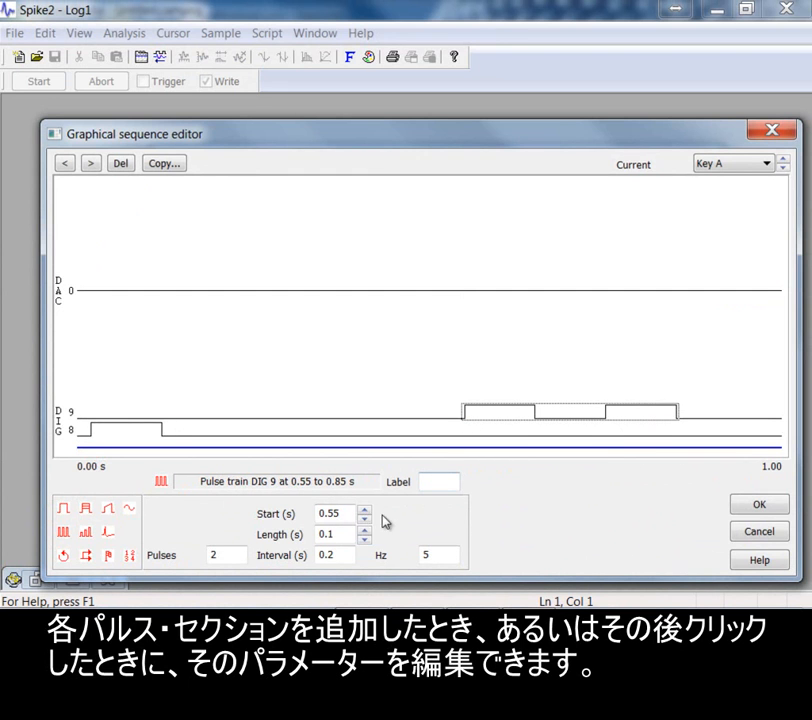
# Set the digital output 9 pulse train to an interval of 0.02 s, a pulse length of 0.01 s and 20 pulses.
pyautogui.click(329, 555)
pyautogui.write('0')
pyautogui.doubleClick(332, 535)
pyautogui.write('0.01')
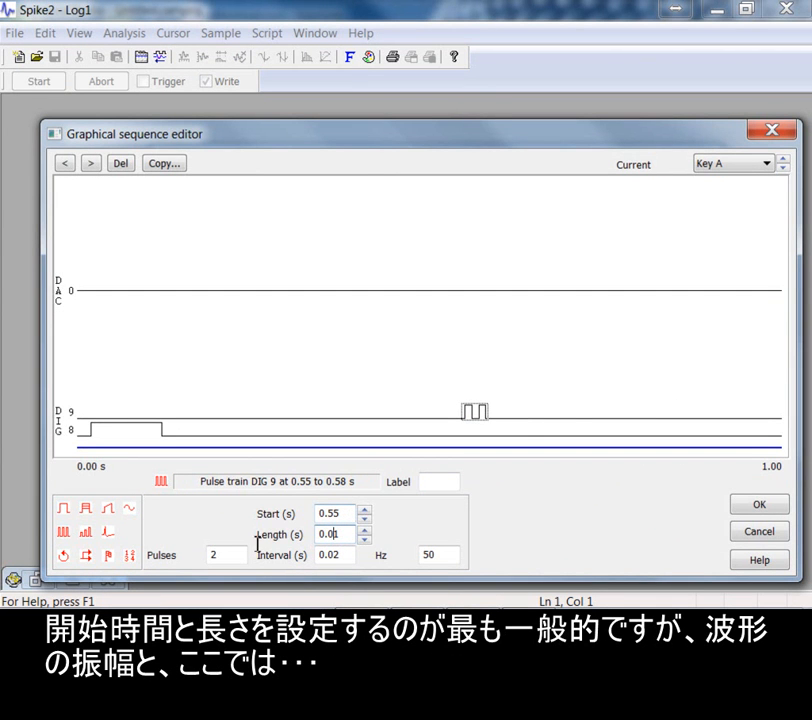
pyautogui.click(225, 555)
pyautogui.write('0')
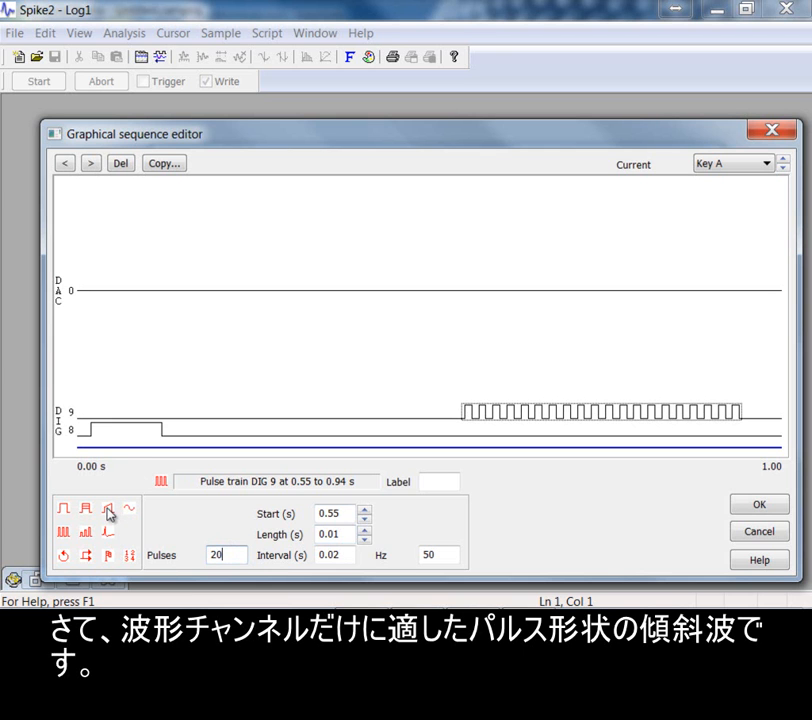
# Add a voltage ramp at about 0.15 s and a sine wave at about 0.26 s to DAC output 0.
pyautogui.moveTo(108, 514)
pyautogui.mouseDown()
pyautogui.moveTo(132, 335)
pyautogui.moveTo(185, 299)
pyautogui.mouseUp()
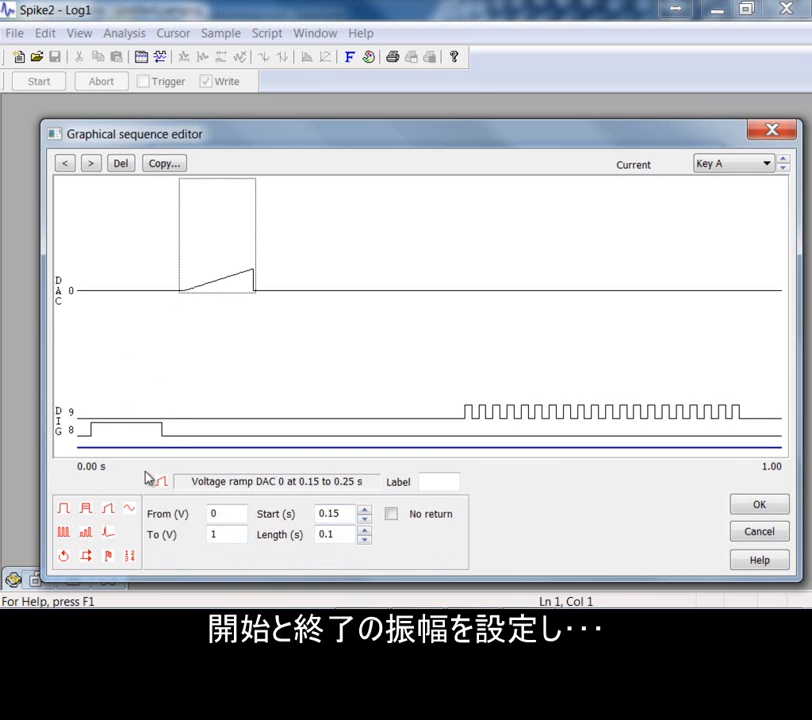
pyautogui.moveTo(131, 512)
pyautogui.mouseDown()
pyautogui.moveTo(250, 312)
pyautogui.moveTo(265, 303)
pyautogui.mouseUp()
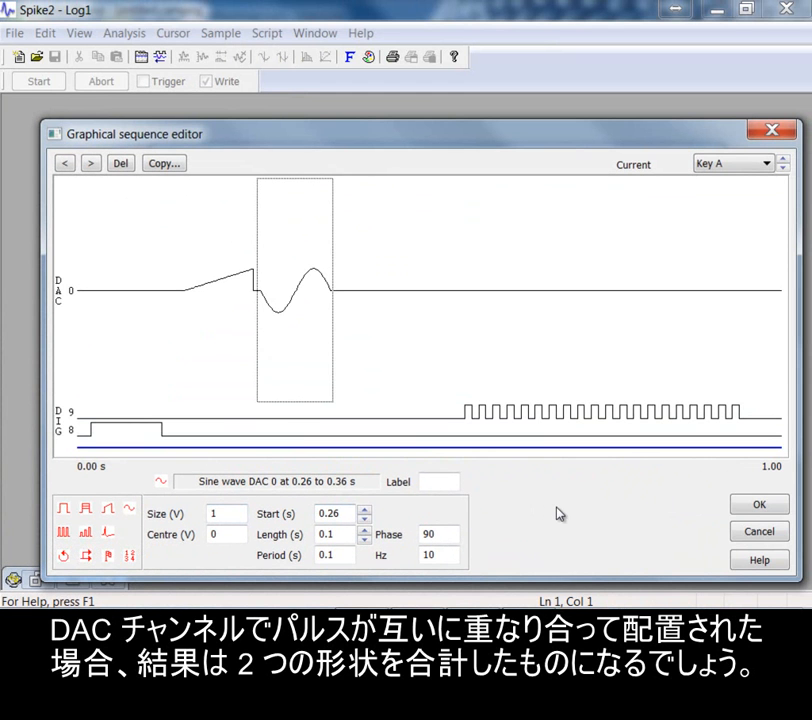
pyautogui.click(557, 508)
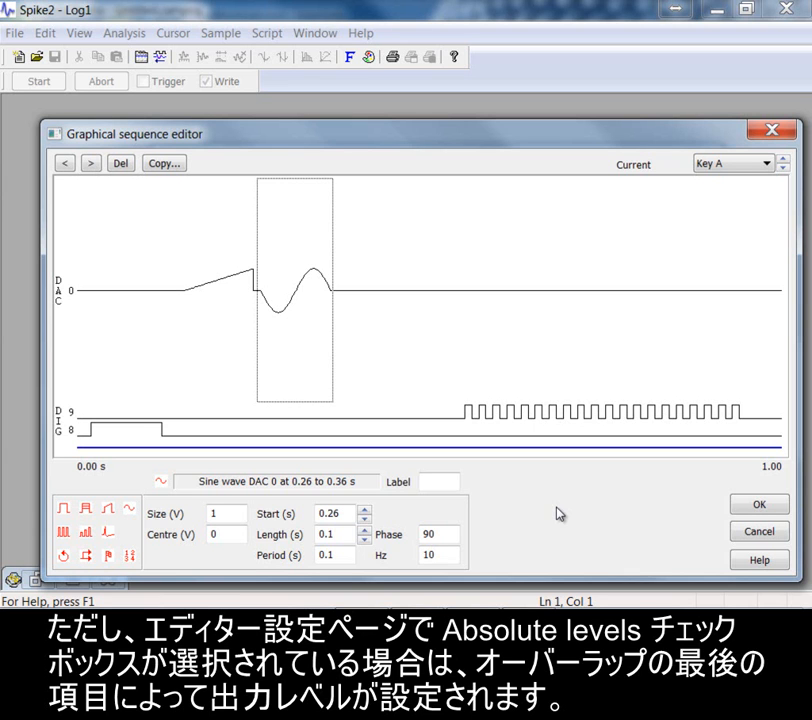
# On the control track, set section Key A to continue with Key B once its repeats are done.
pyautogui.click(515, 449)
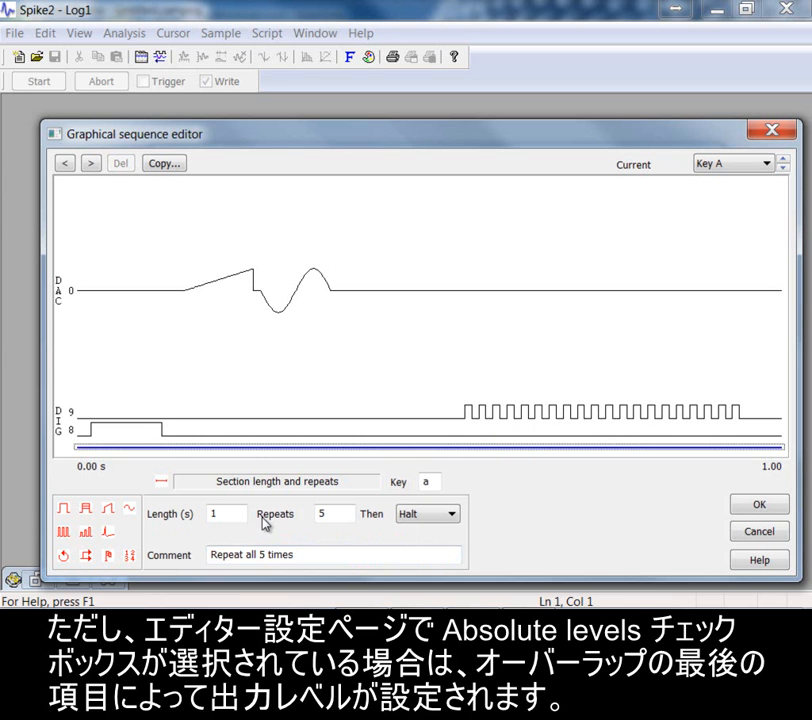
pyautogui.click(420, 520)
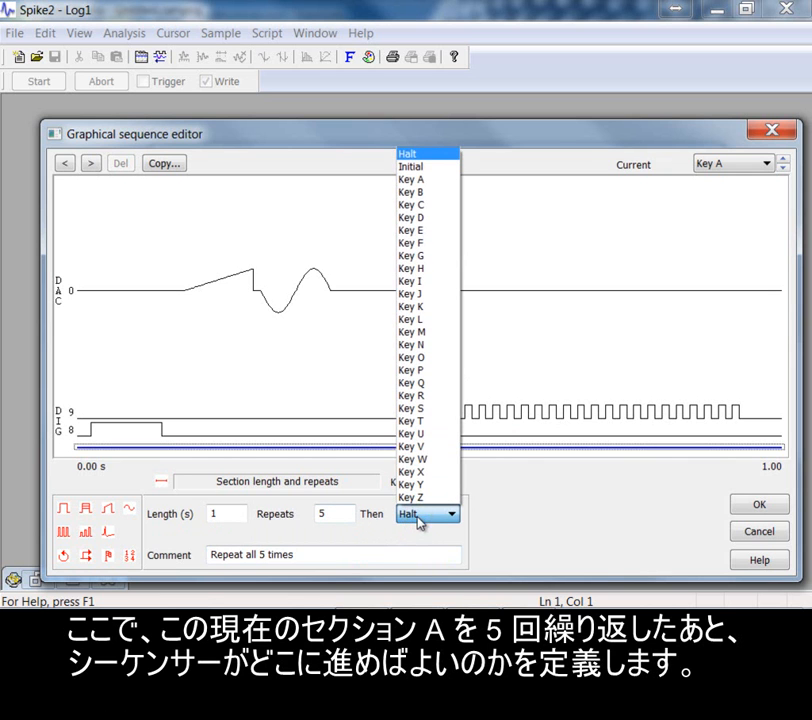
pyautogui.click(431, 191)
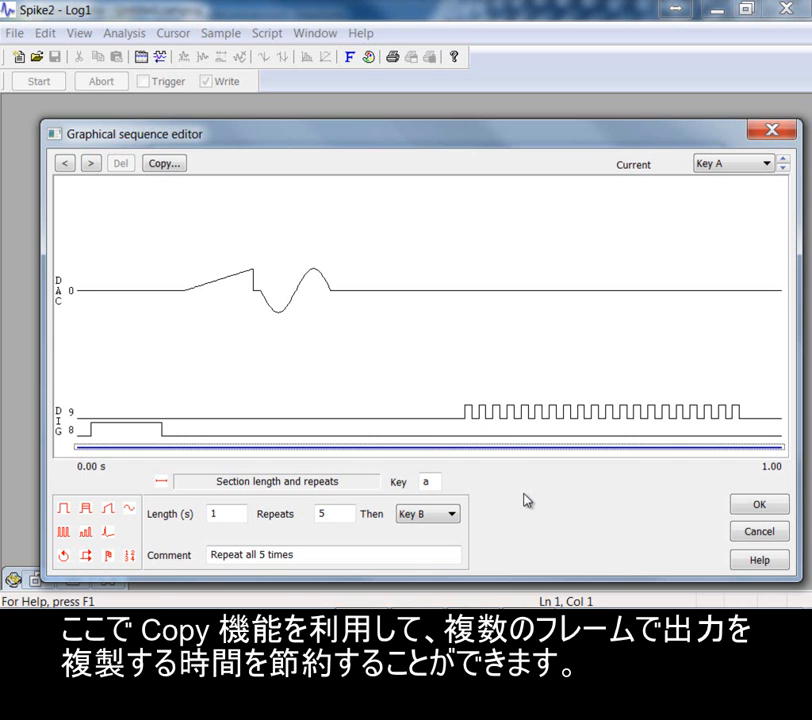
# Copy digital outputs 8 and 9 and the section length from section Key A to Key B, leaving out DAC output 0 and the control track.
pyautogui.click(166, 165)
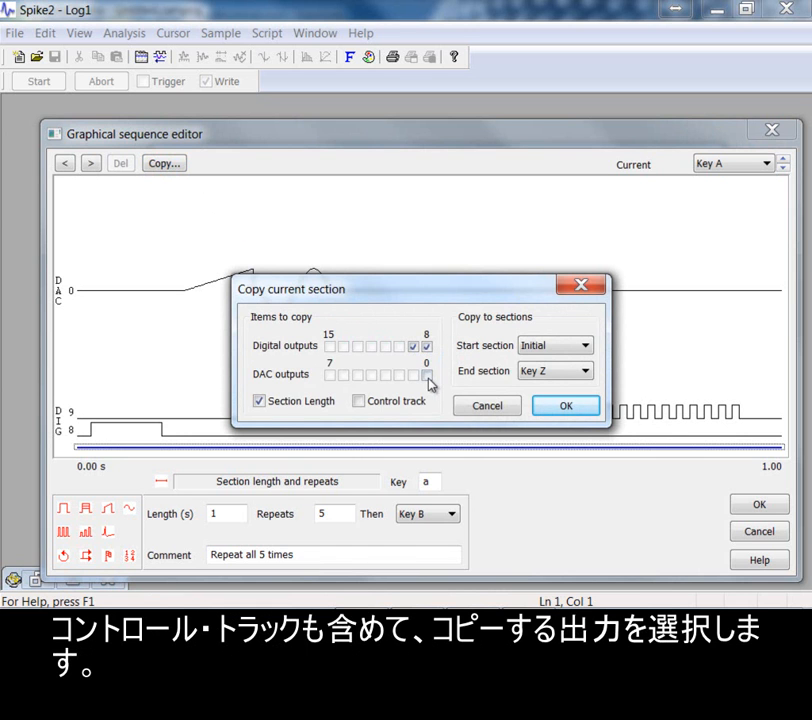
pyautogui.click(427, 377)
pyautogui.click(428, 377)
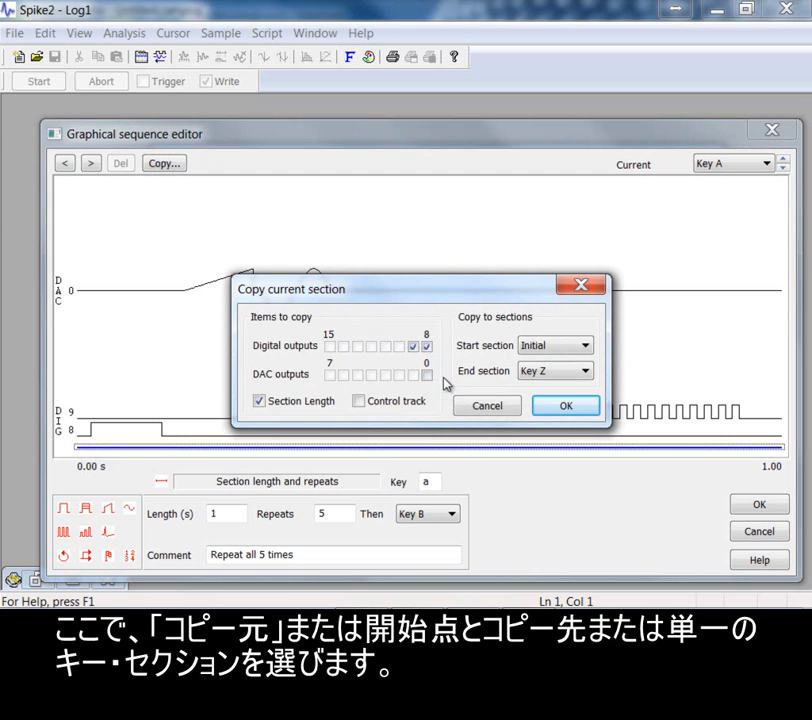
pyautogui.click(557, 346)
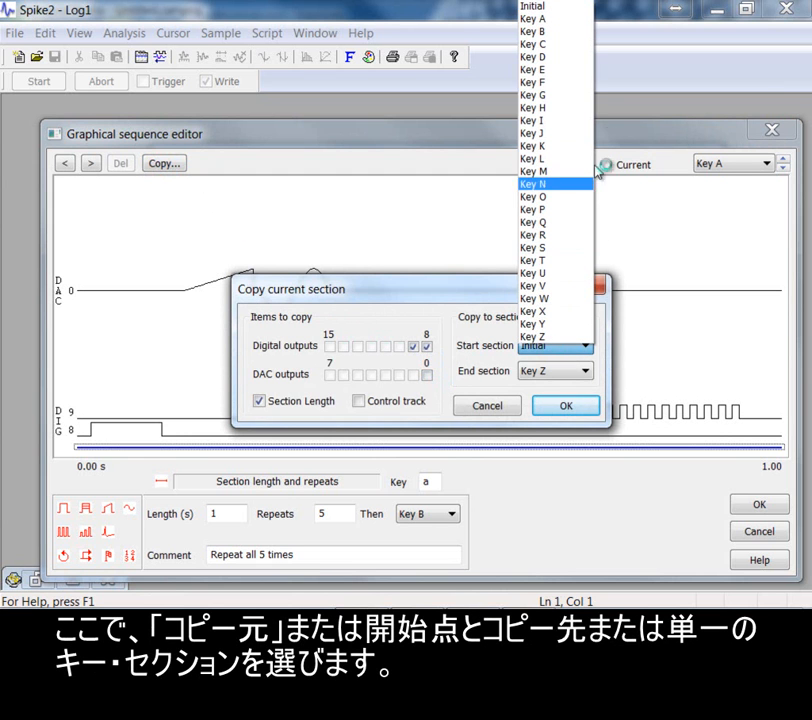
pyautogui.click(542, 18)
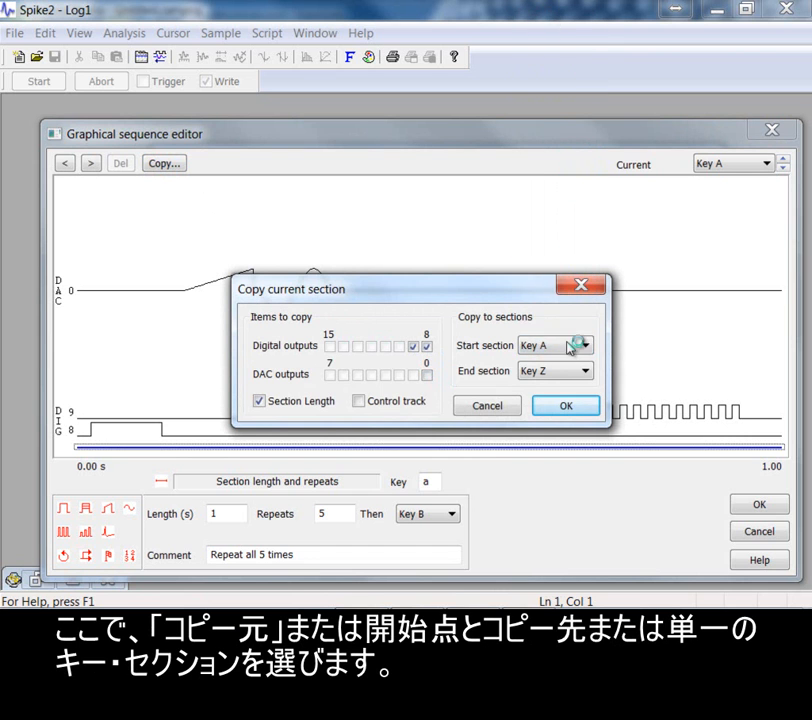
pyautogui.click(584, 371)
pyautogui.click(561, 49)
pyautogui.click(566, 411)
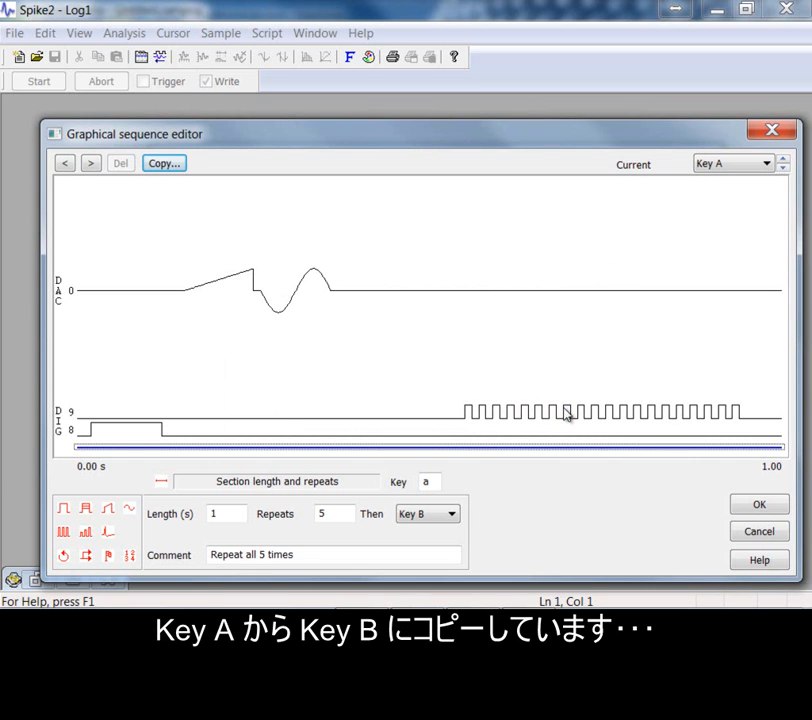
# Switch to section Key B and compare its outputs with those of section Key A.
pyautogui.click(773, 167)
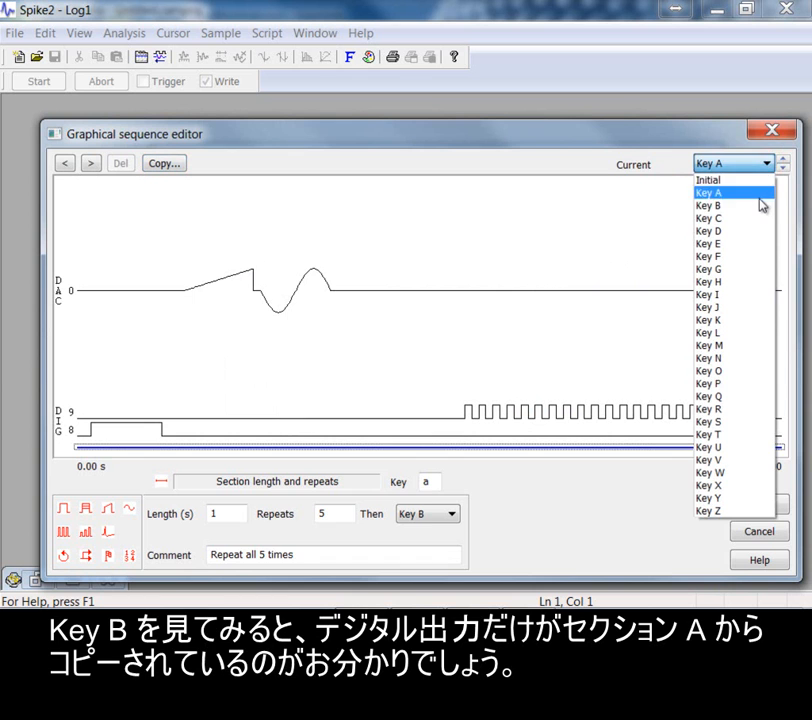
pyautogui.click(758, 206)
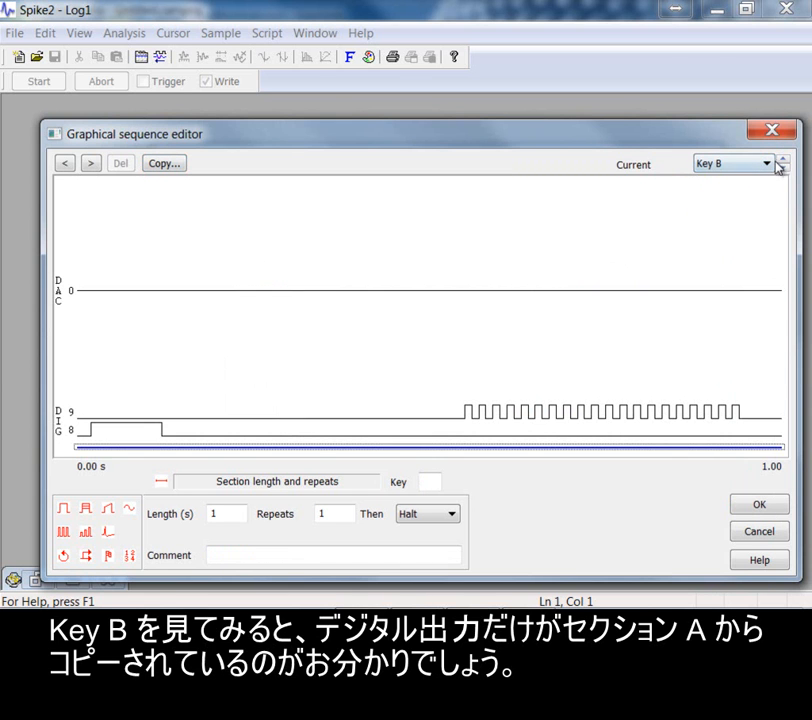
pyautogui.click(783, 159)
pyautogui.click(783, 170)
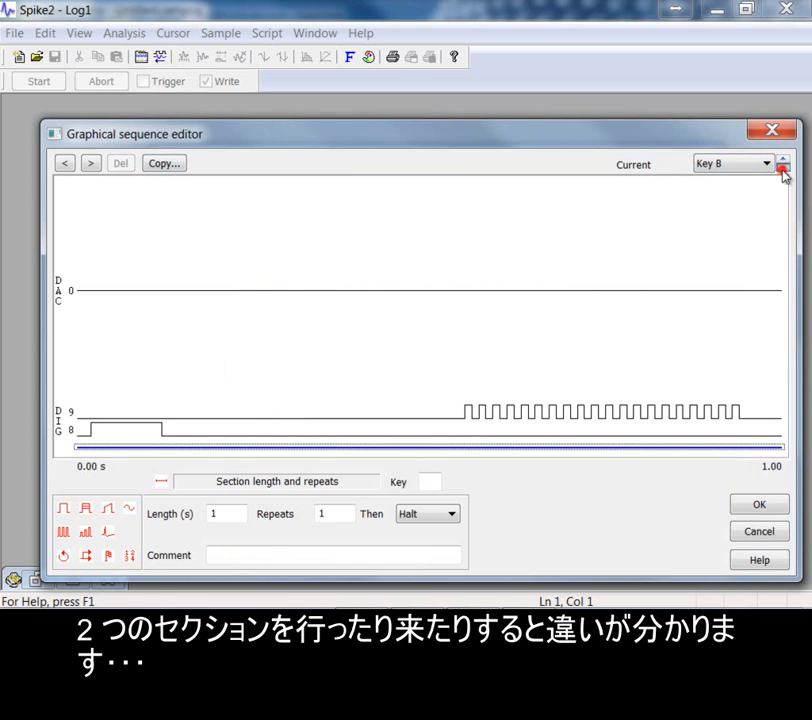
pyautogui.click(783, 171)
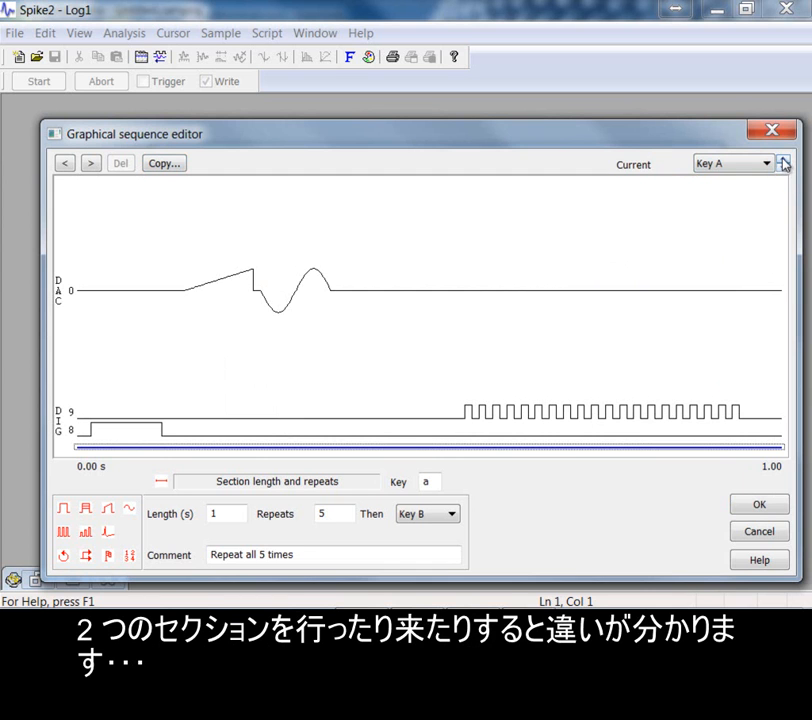
pyautogui.click(783, 159)
pyautogui.click(783, 171)
pyautogui.click(783, 160)
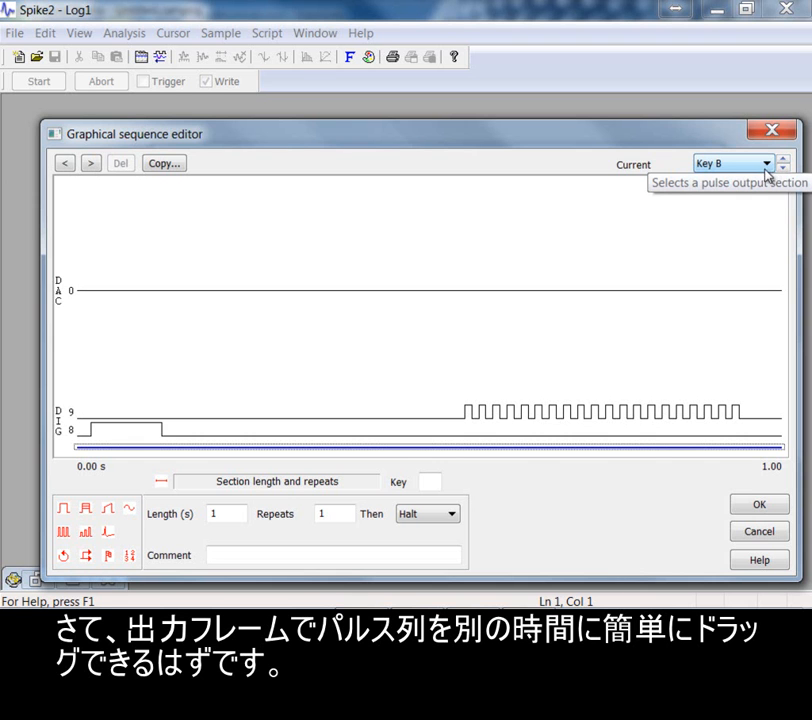
# Move Key B's digital output 9 pulse train to start at 0.2 s and add a random-delay wait at 0.17 s on the control track.
pyautogui.moveTo(551, 413); pyautogui.dragTo(306, 415)
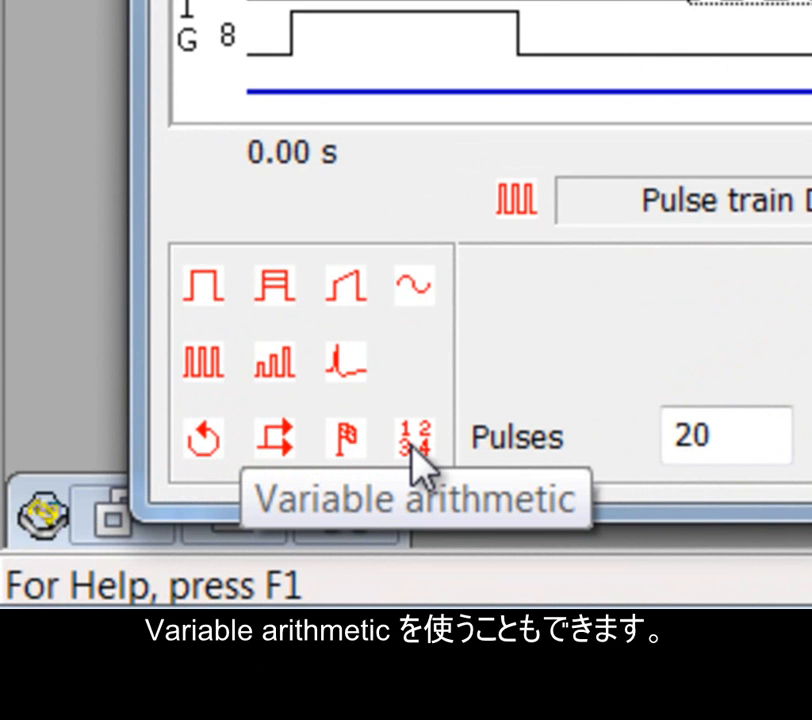
pyautogui.moveTo(201, 448); pyautogui.dragTo(576, 128)
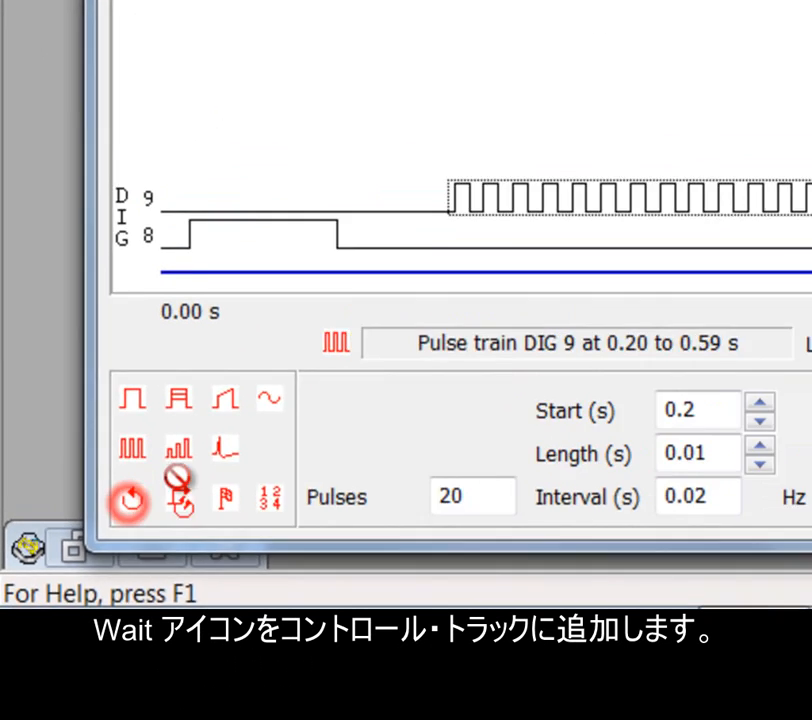
pyautogui.moveTo(281, 375)
pyautogui.mouseDown()
pyautogui.moveTo(307, 329)
pyautogui.moveTo(308, 340)
pyautogui.mouseUp()
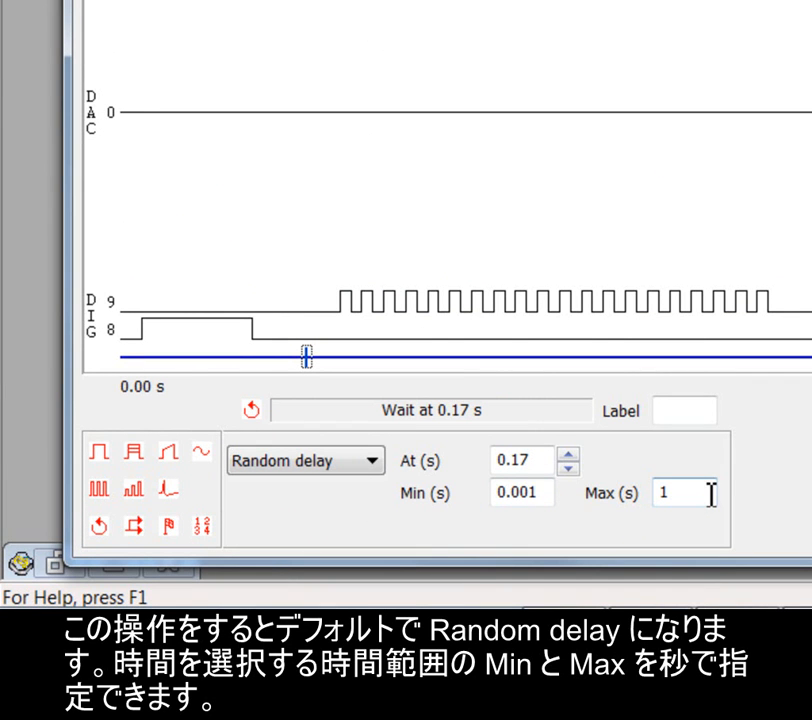
pyautogui.click(376, 466)
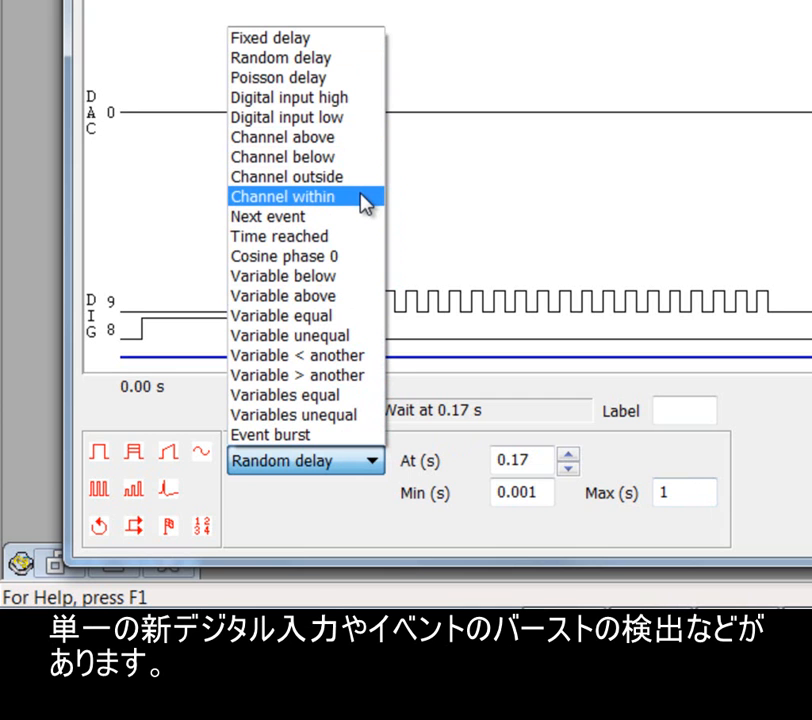
pyautogui.click(795, 430)
# On the control track, set section Key B to continue with the Initial section once its repeats are done.
pyautogui.click(761, 357)
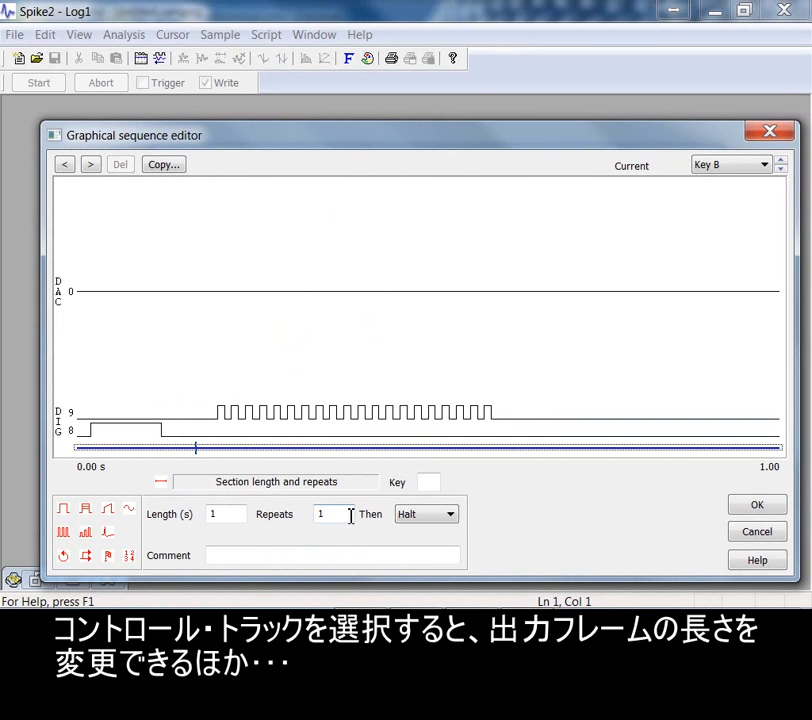
pyautogui.click(404, 521)
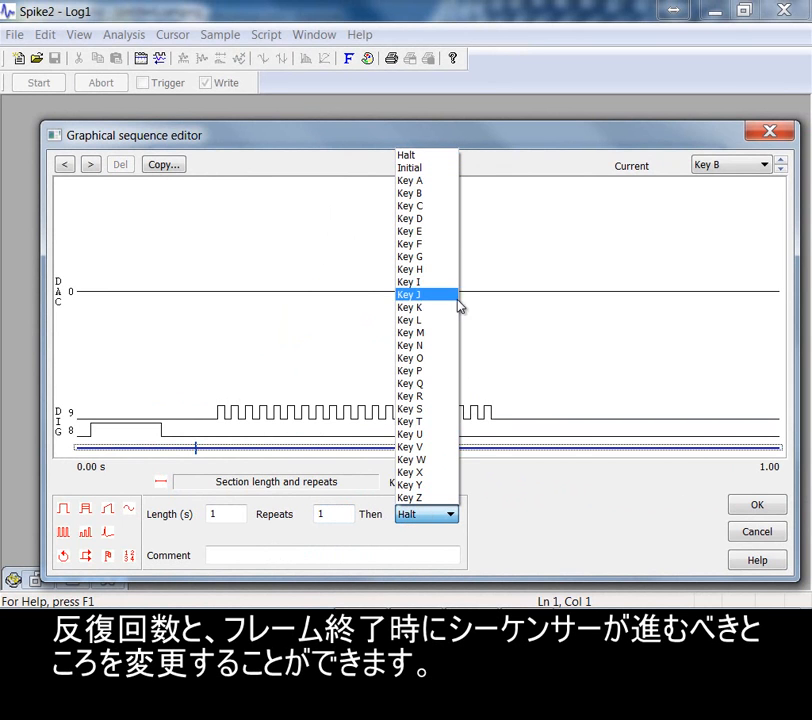
pyautogui.click(434, 168)
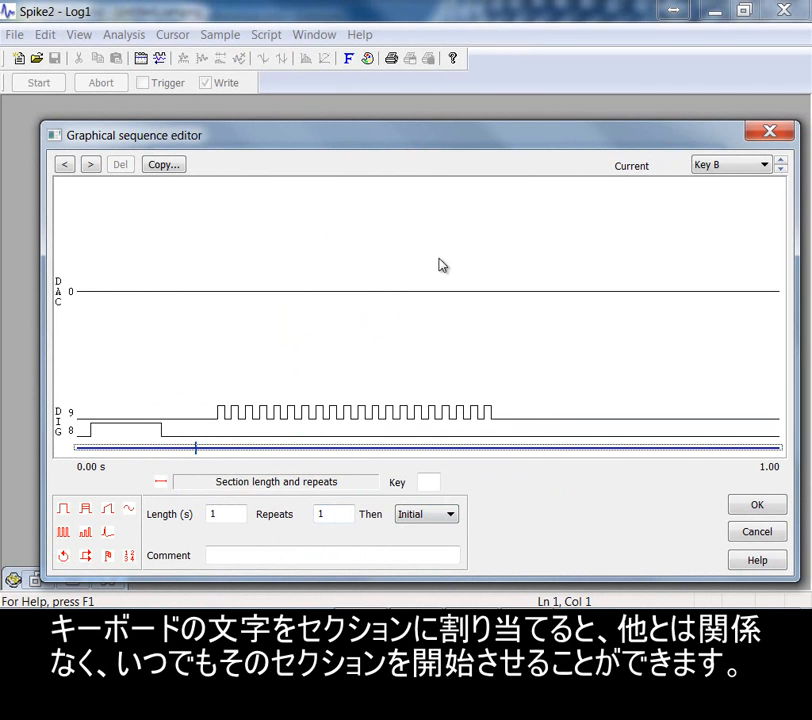
# Assign the key b to the section, comment it "TTL pulses only" and accept the graphical sequence.
pyautogui.click(436, 486)
pyautogui.write('b')
pyautogui.click(491, 484)
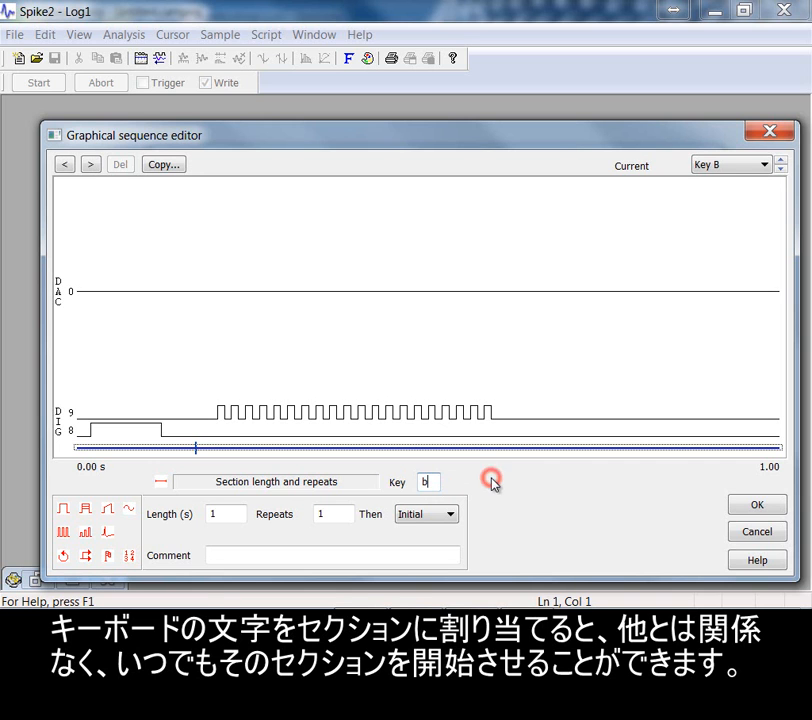
pyautogui.click(410, 555)
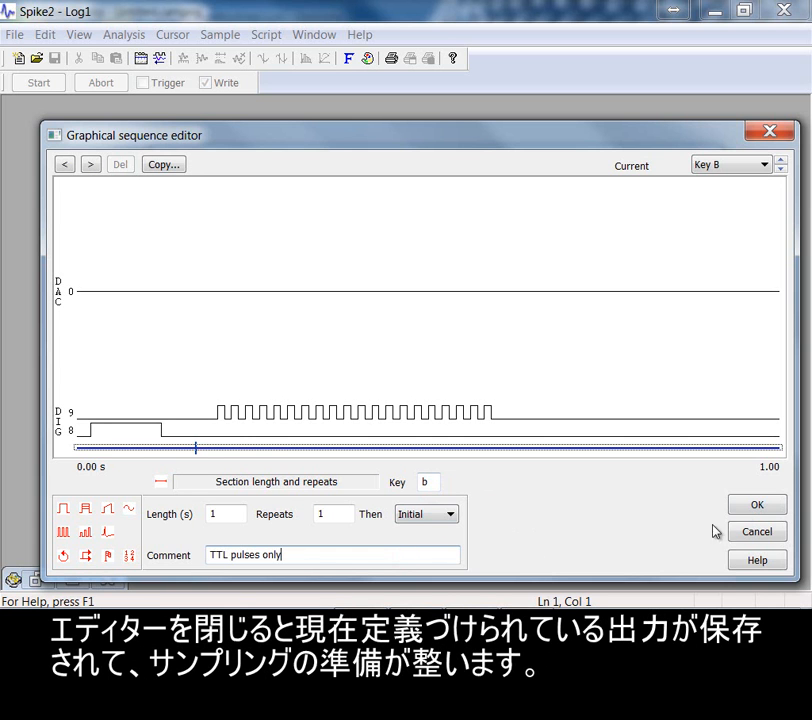
pyautogui.click(745, 507)
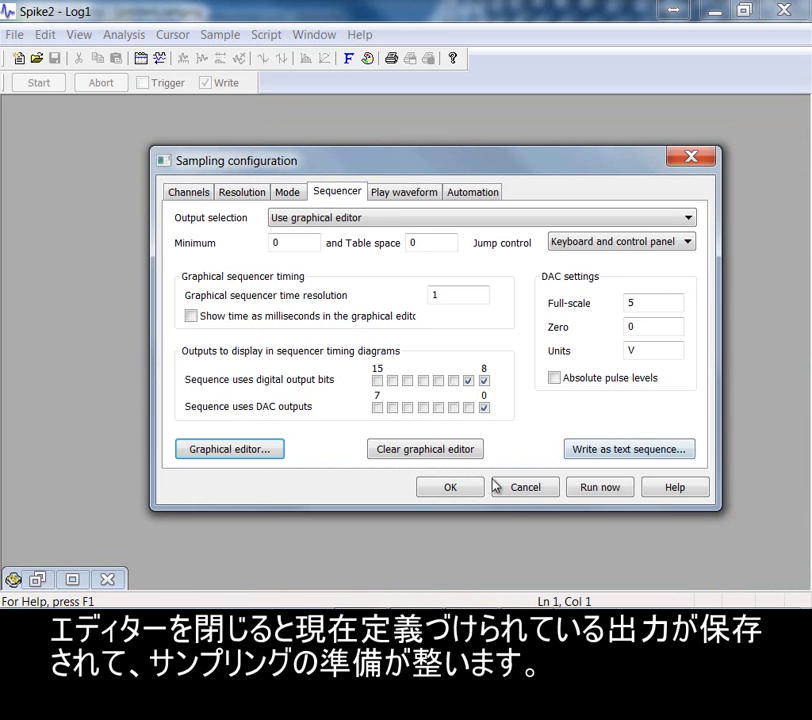
# Run the sampling configuration to open a new data document, and dock the Sequence control panel before floating it again.
pyautogui.click(601, 490)
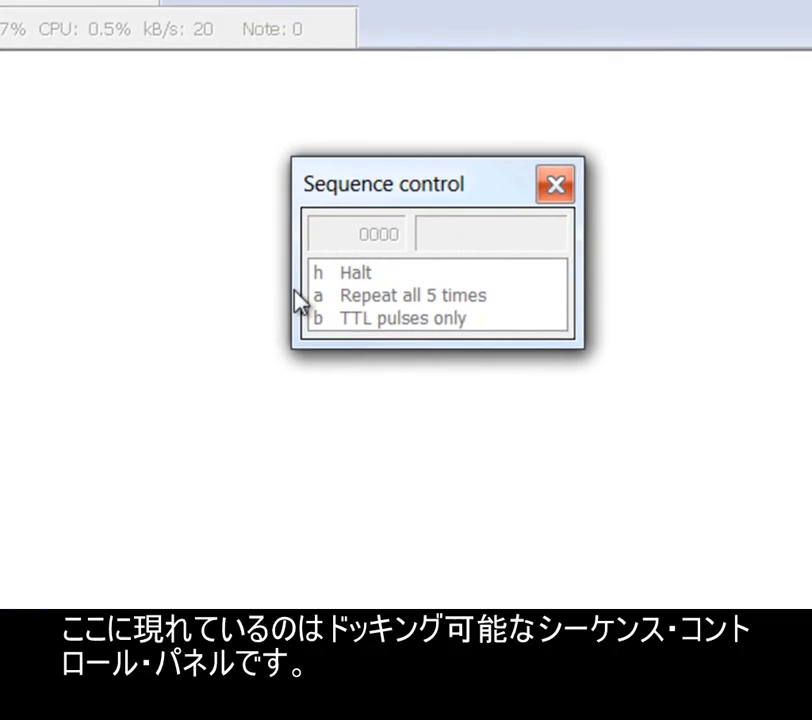
pyautogui.moveTo(478, 198); pyautogui.dragTo(714, 0)
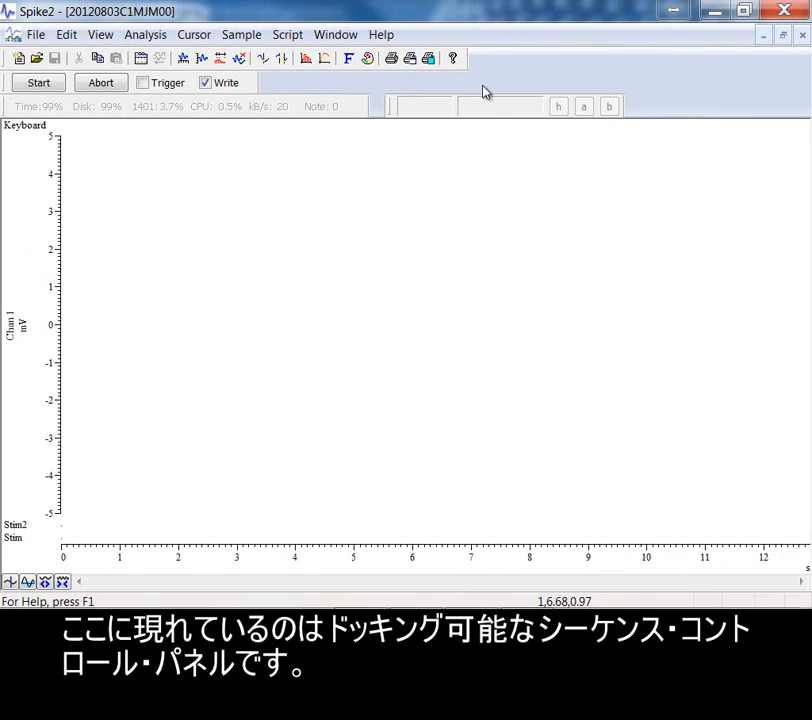
pyautogui.moveTo(393, 105); pyautogui.dragTo(379, 176)
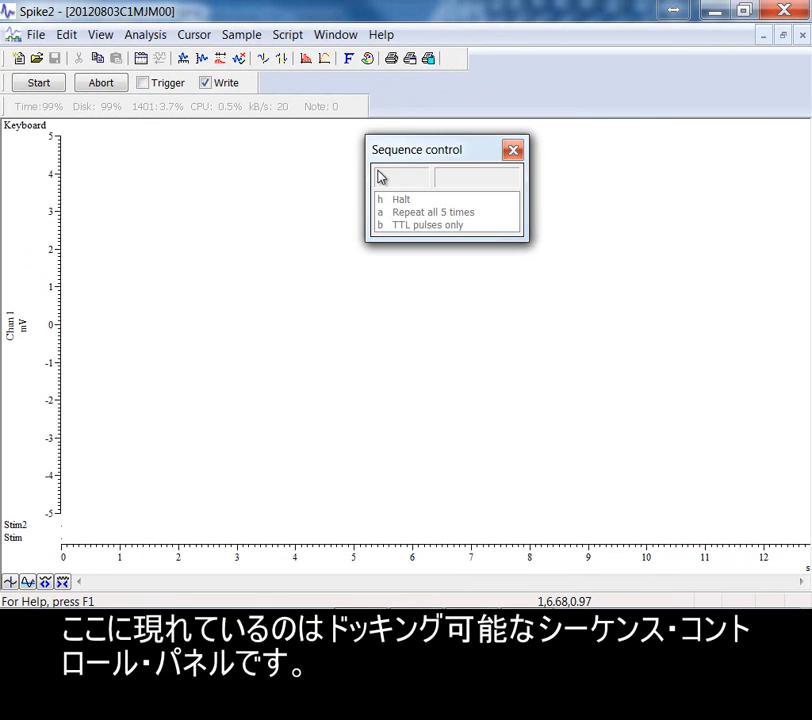
# Start sampling and trigger the "Repeat all 5 times" section once, followed by the "TTL pulses only" section twice.
pyautogui.click(48, 83)
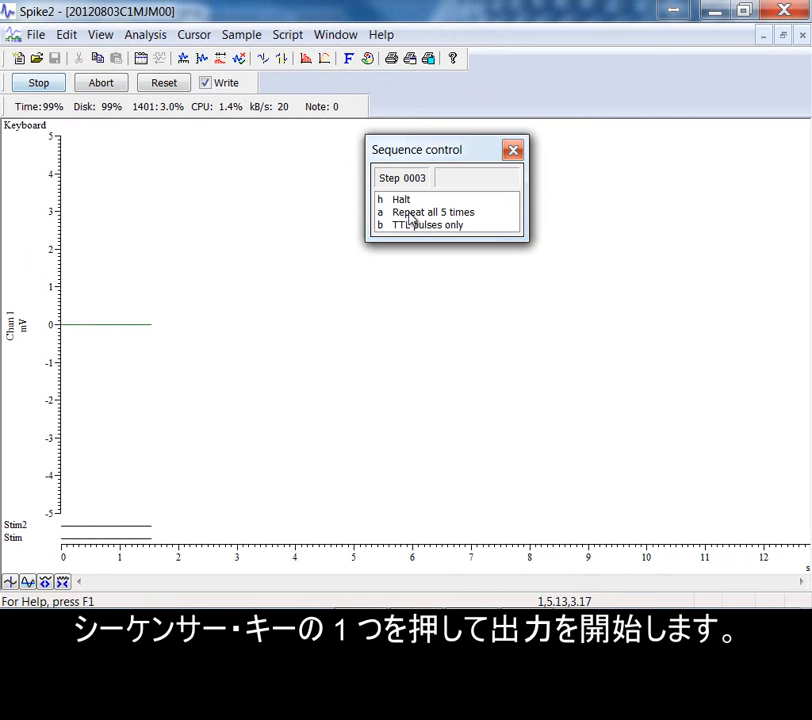
pyautogui.click(442, 214)
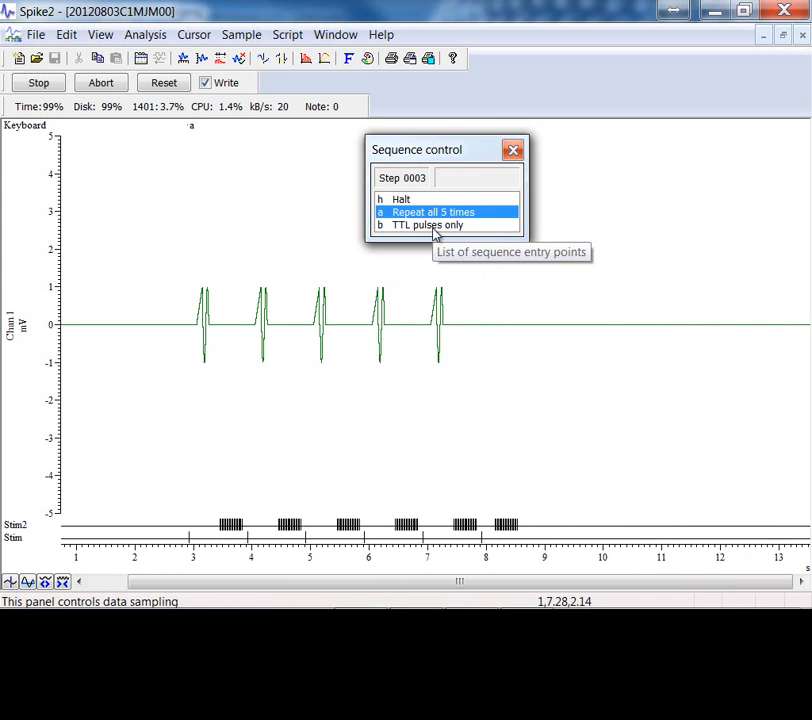
pyautogui.click(435, 225)
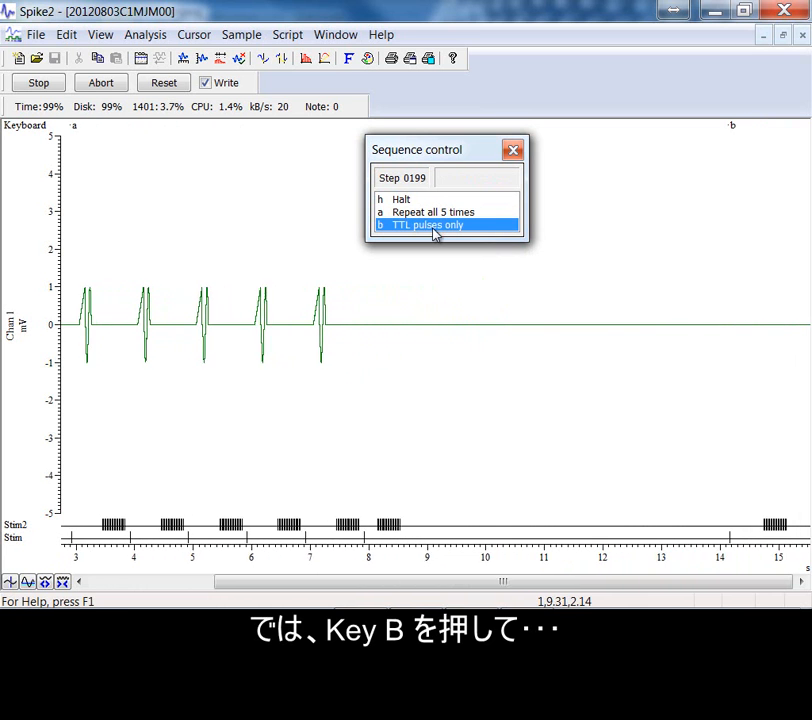
pyautogui.click(432, 226)
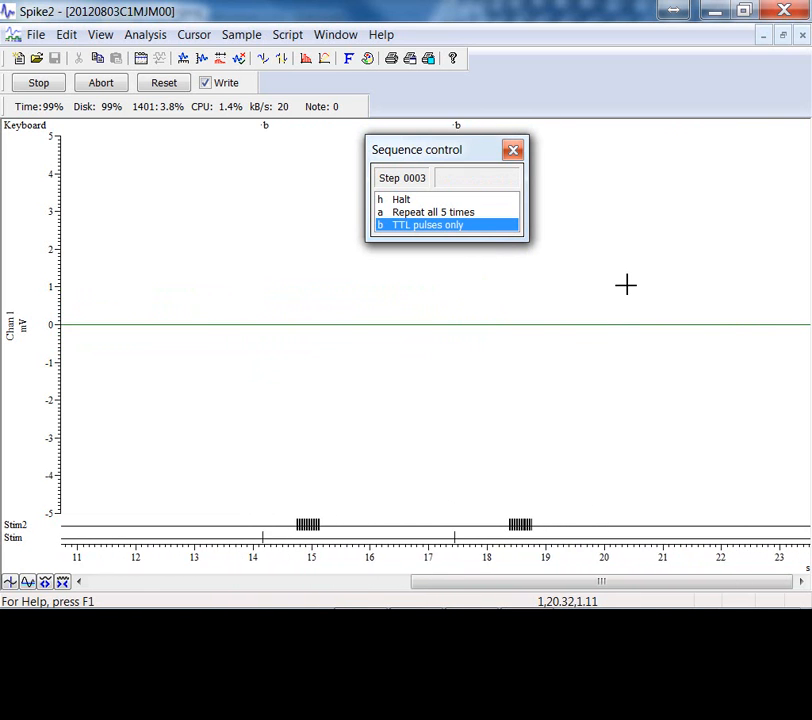
# Retrigger the key b section four times in quick succession and once more after a short pause.
pyautogui.press('b')
pyautogui.press('b')
pyautogui.press('b')
pyautogui.press('b')
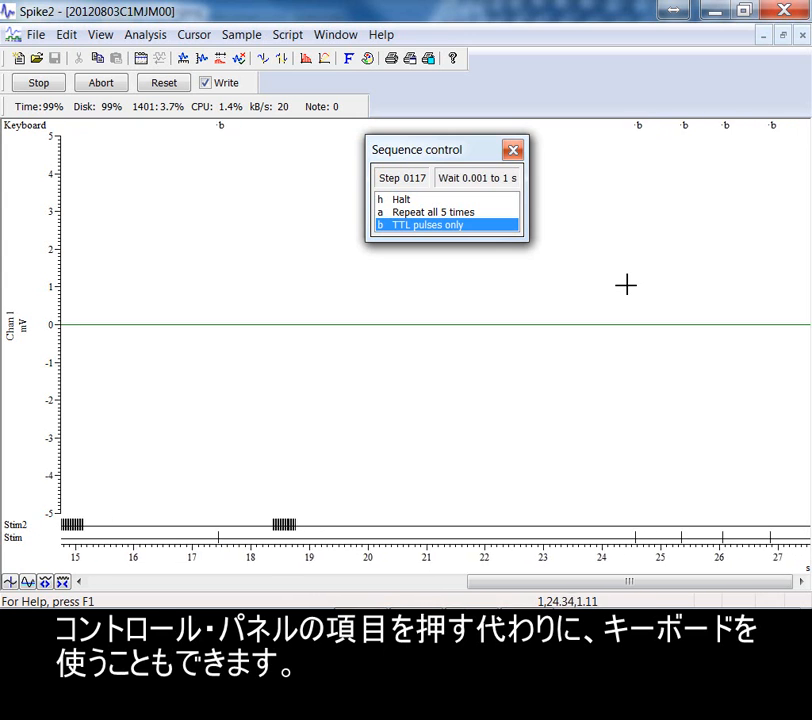
pyautogui.press('b')
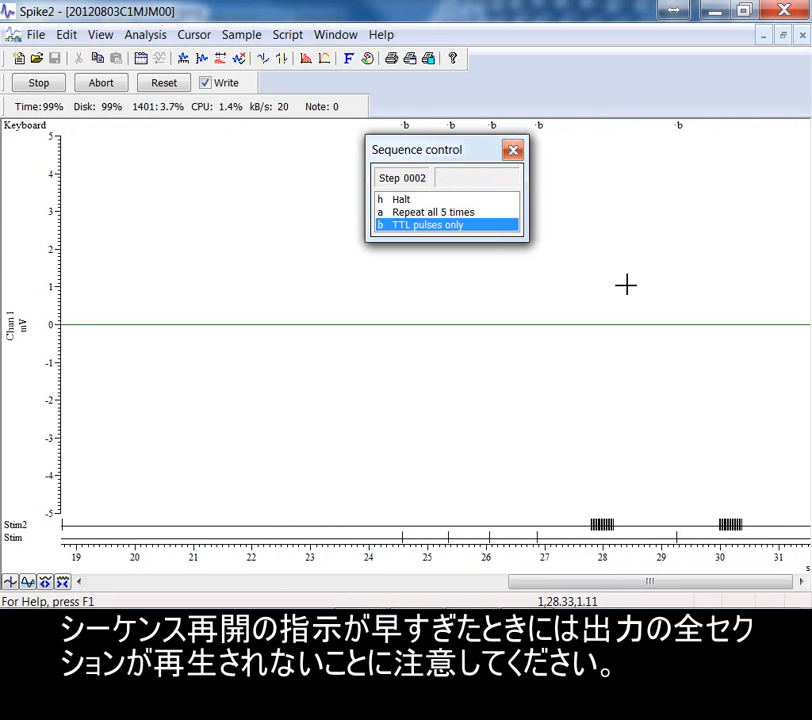
# Halt the output sequence and stop sampling.
pyautogui.click(415, 200)
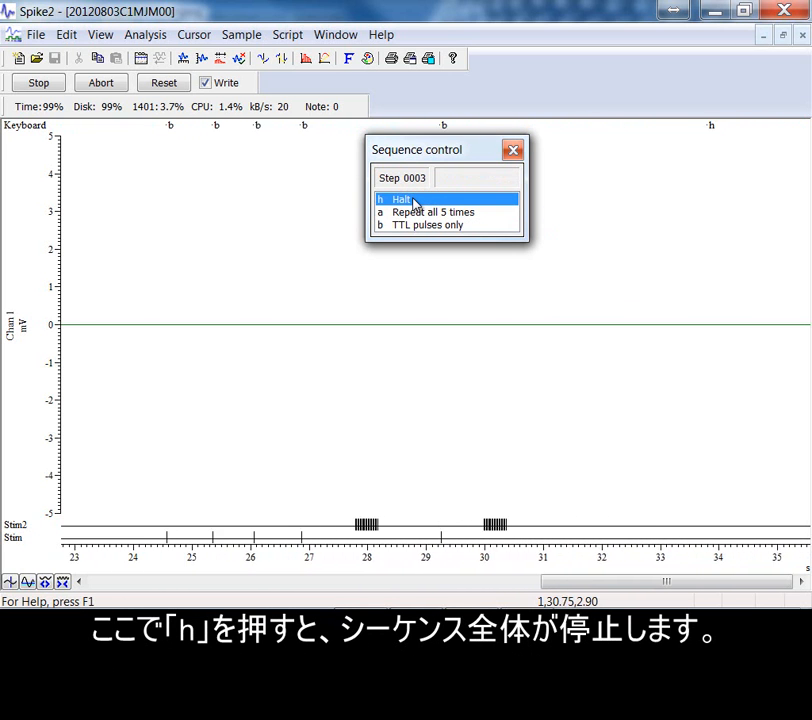
pyautogui.click(38, 82)
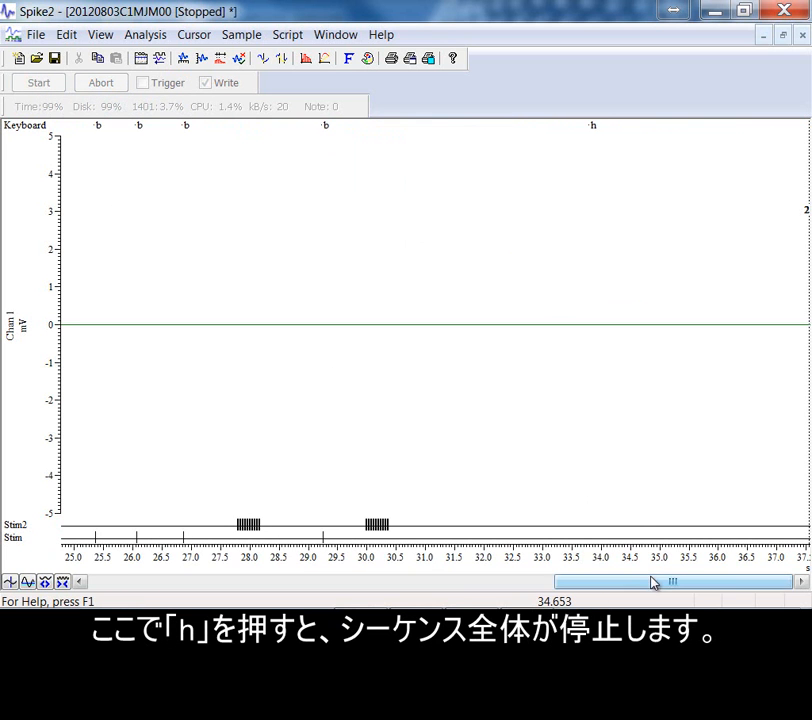
pyautogui.moveTo(657, 586); pyautogui.dragTo(185, 548)
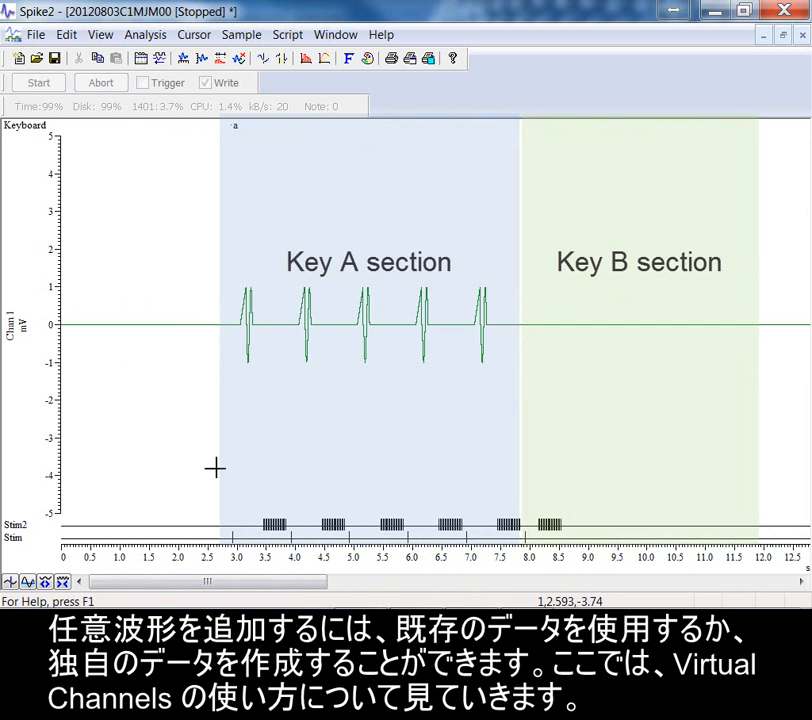
# Create a new virtual channel in the stopped recording.
pyautogui.click(158, 37)
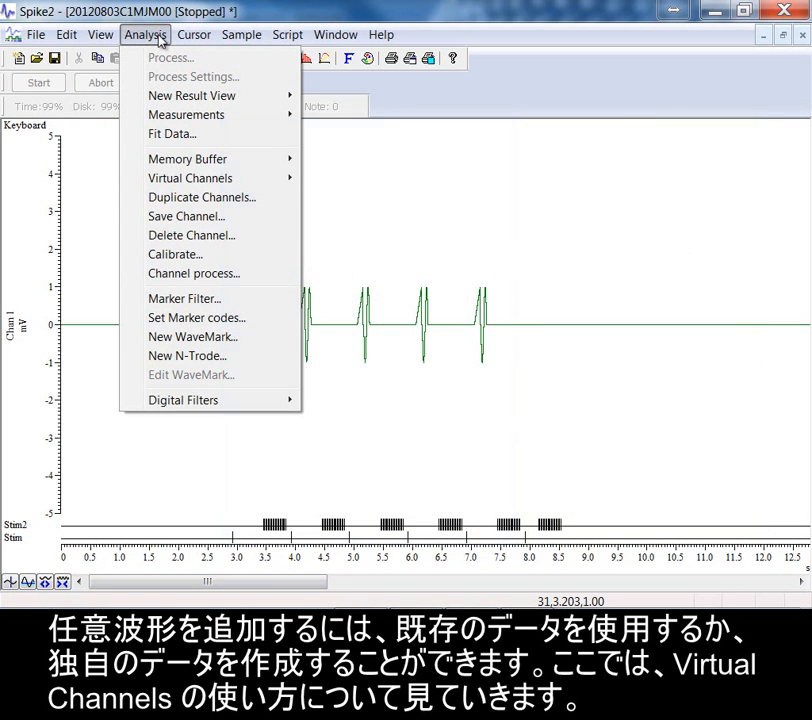
pyautogui.click(188, 179)
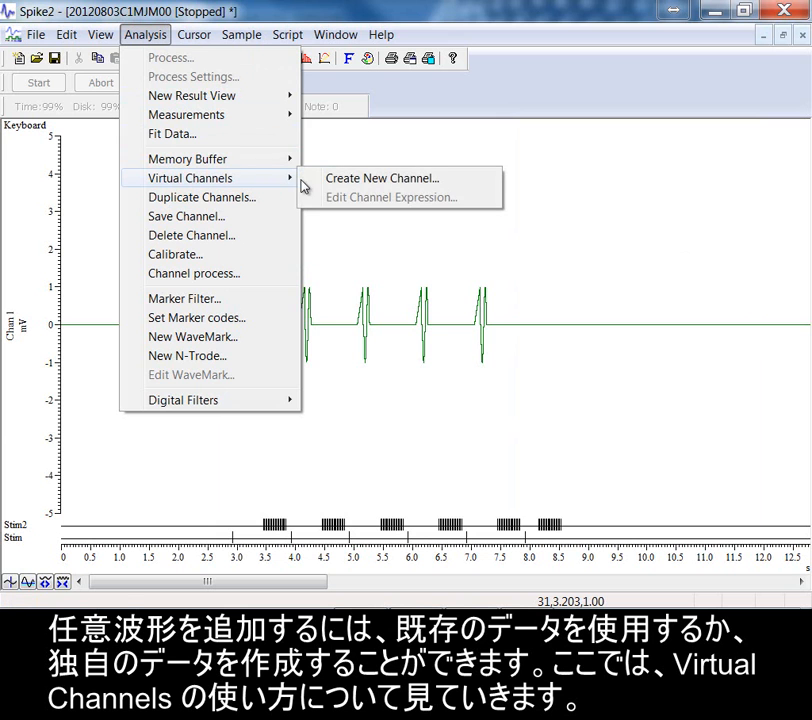
pyautogui.click(409, 183)
pyautogui.moveTo(293, 133); pyautogui.dragTo(393, 126)
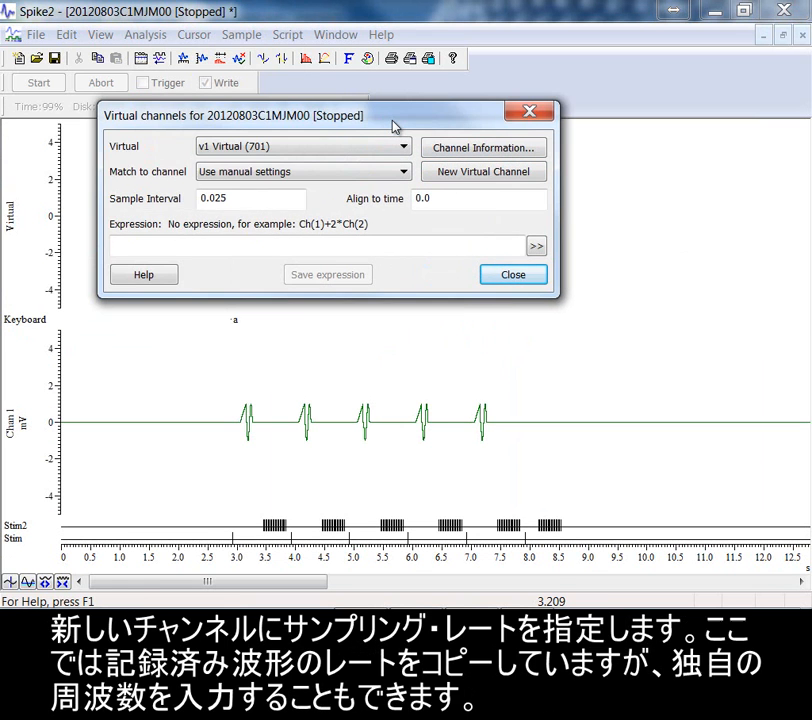
# Match the virtual channel to channel 1 Chan 1 and generate a 100 Hz sinusoid as its expression.
pyautogui.click(393, 175)
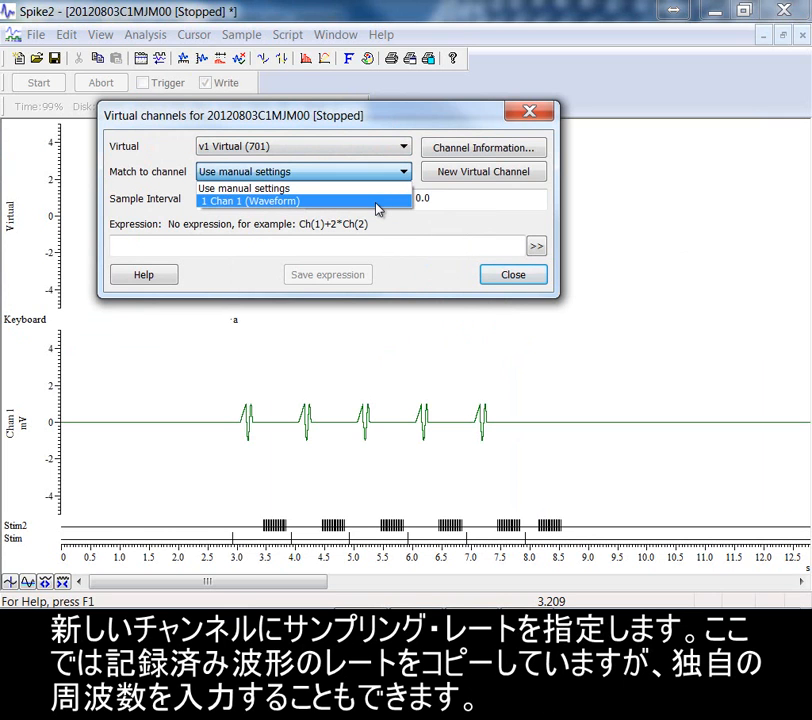
pyautogui.click(377, 203)
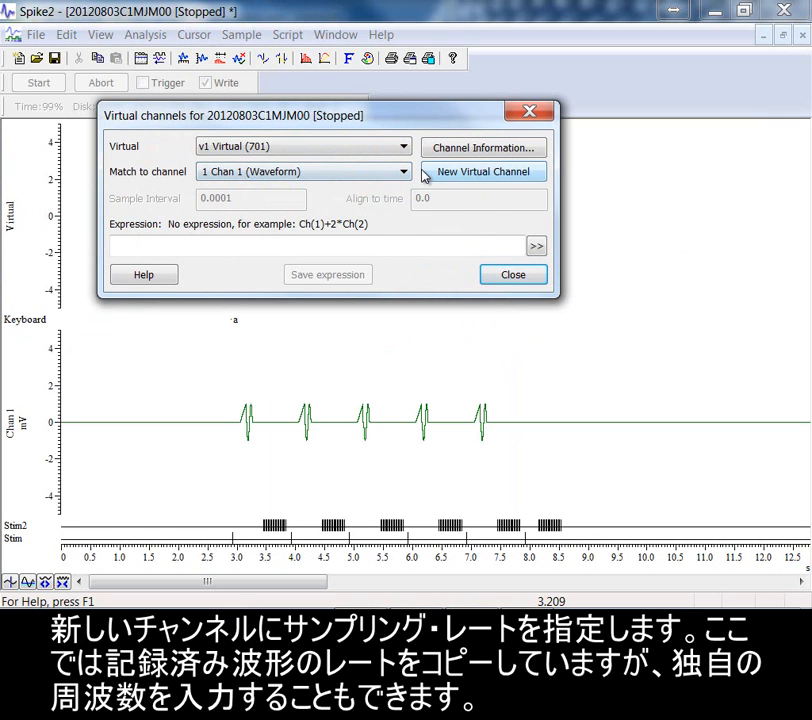
pyautogui.click(536, 246)
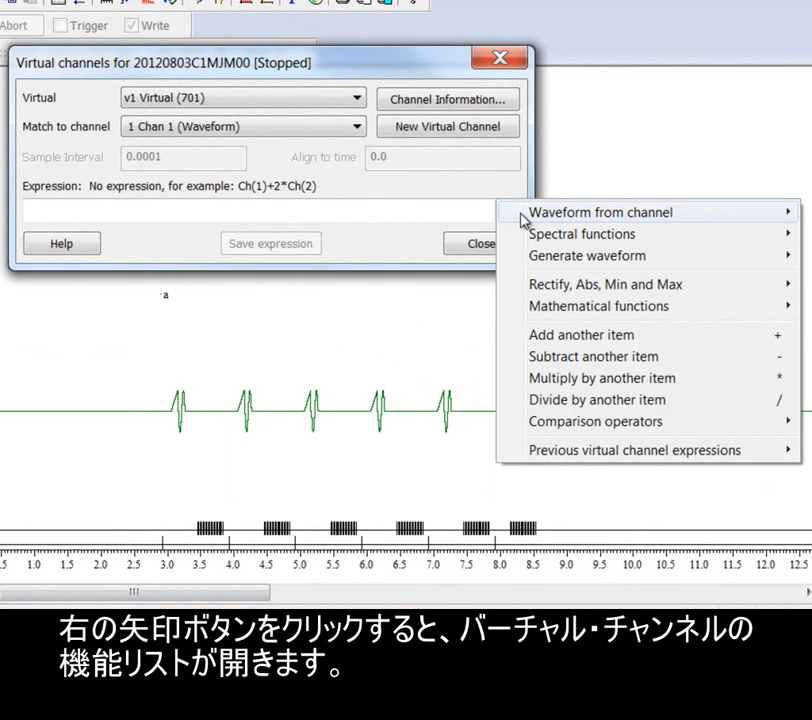
pyautogui.moveTo(594, 223)
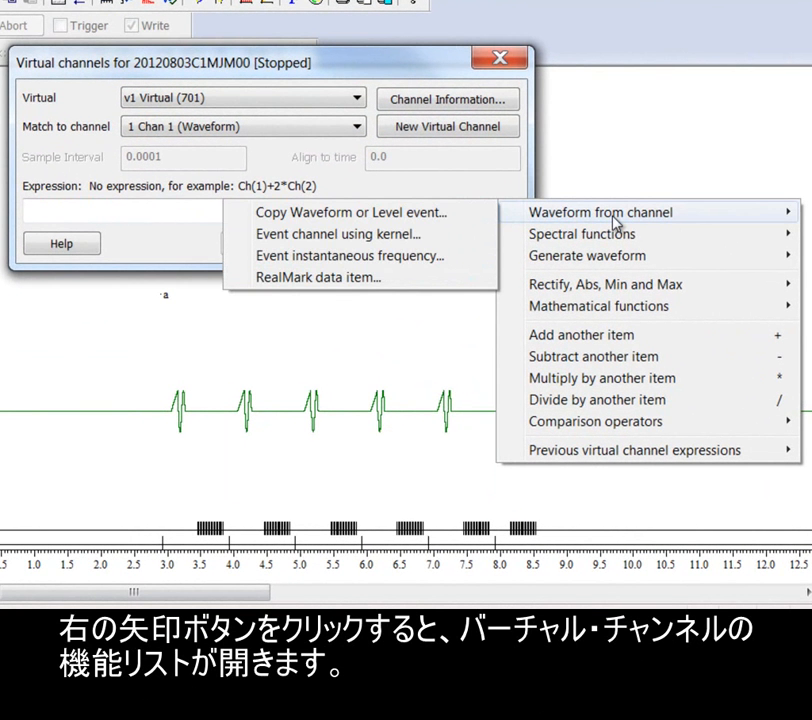
pyautogui.moveTo(616, 260)
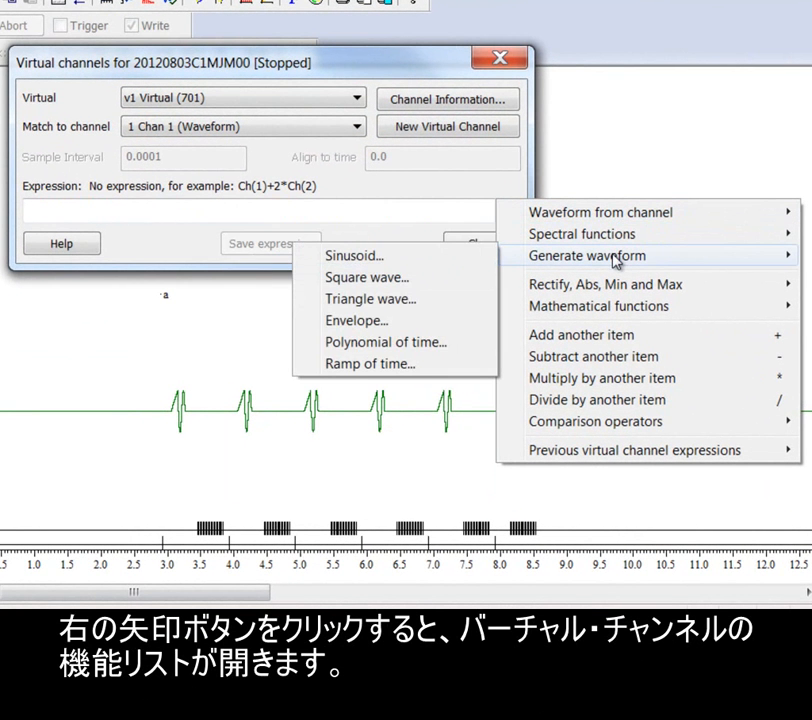
pyautogui.click(455, 258)
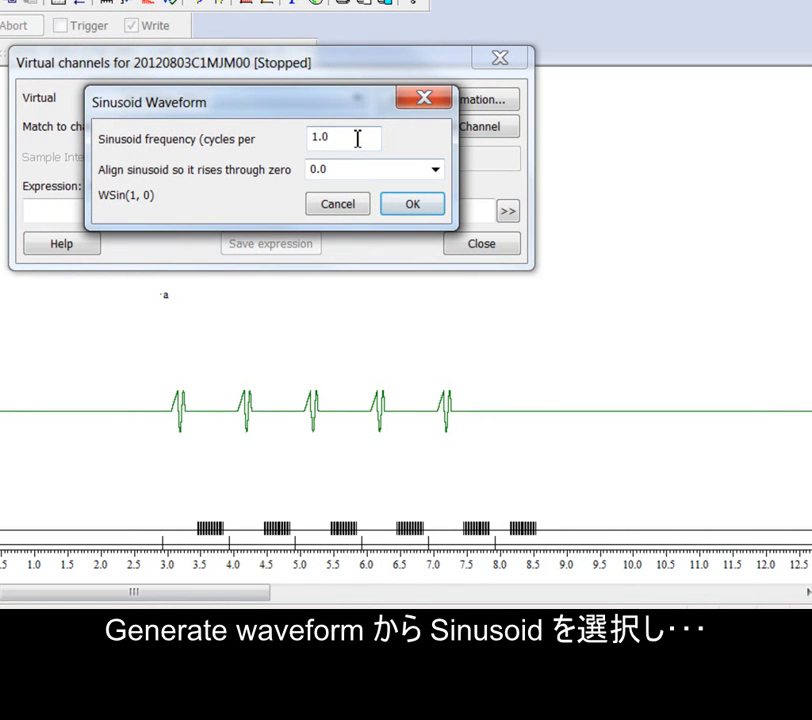
pyautogui.moveTo(357, 138); pyautogui.dragTo(294, 131)
pyautogui.write('1')
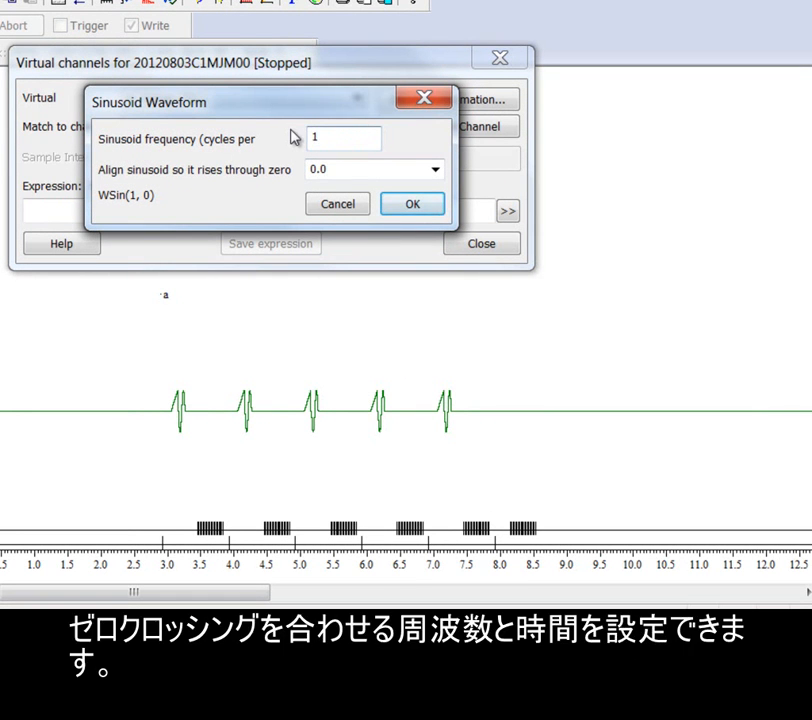
pyautogui.write('00')
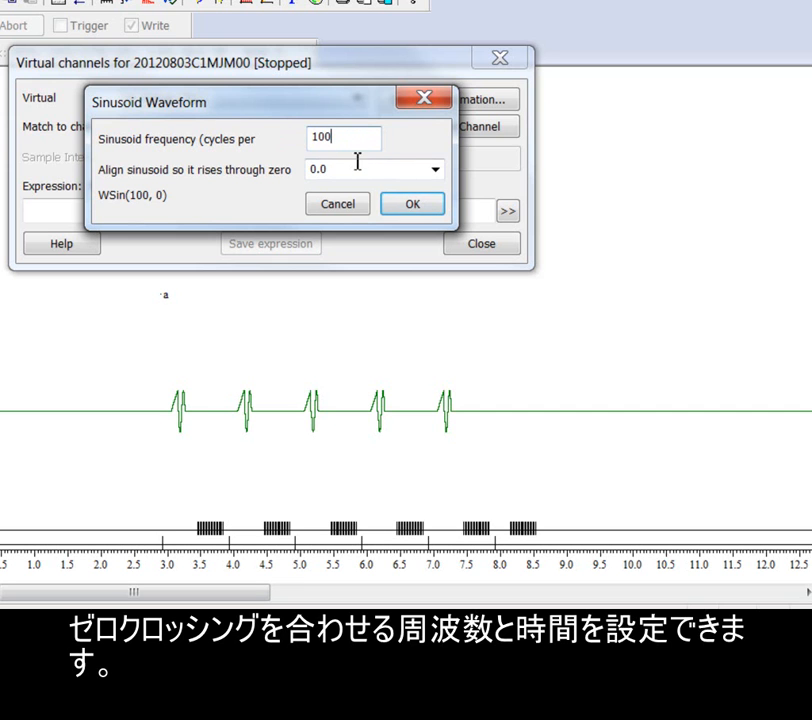
pyautogui.click(414, 205)
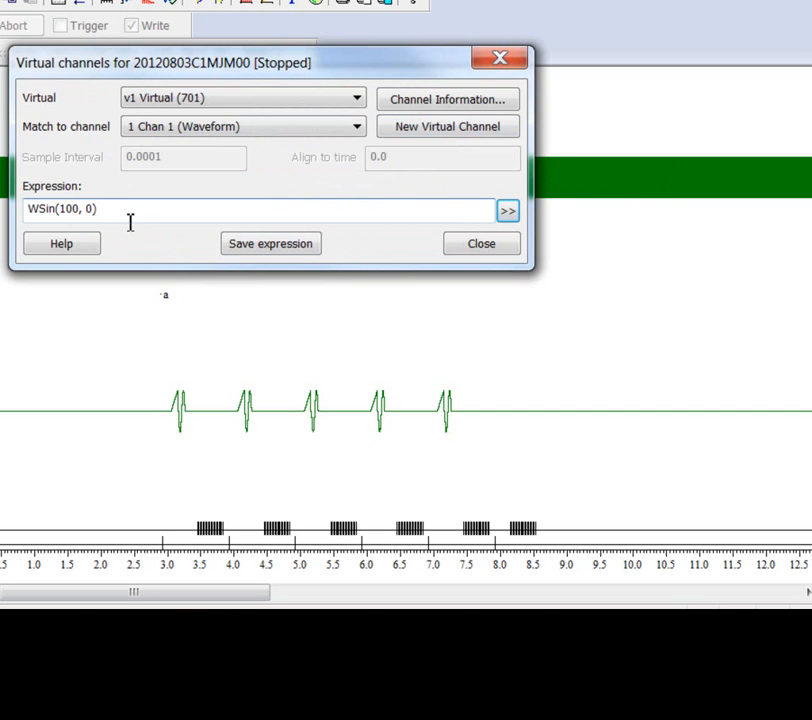
# Append an envelope waveform to the expression with a rise time of 0.1, hold of 0.5 and fall of 0.2.
pyautogui.click(510, 213)
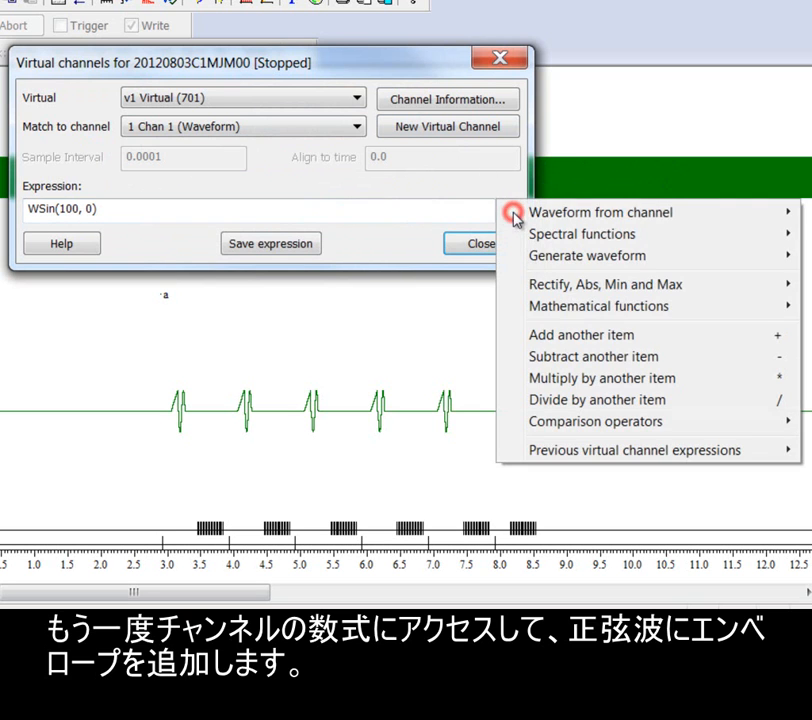
pyautogui.moveTo(573, 259)
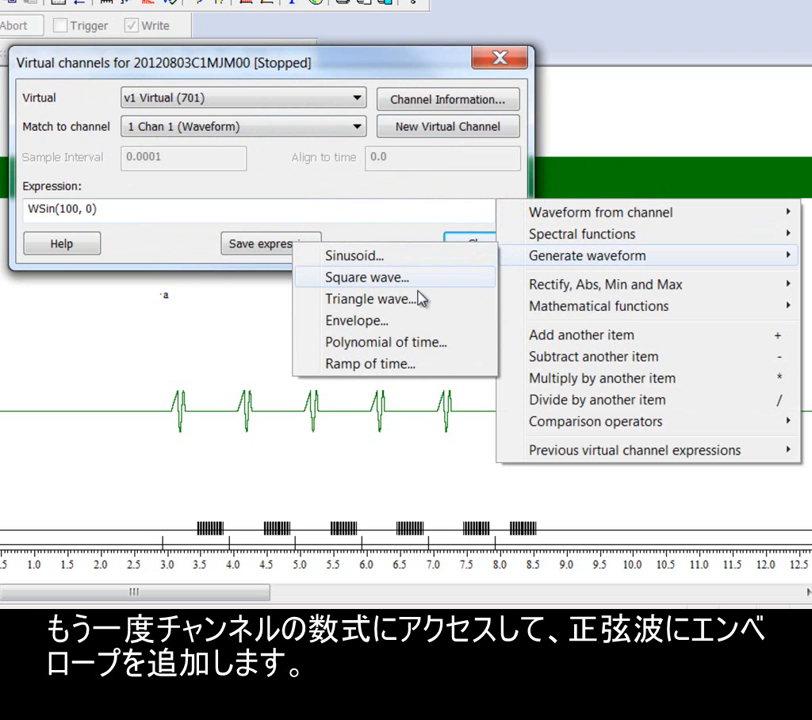
pyautogui.click(433, 325)
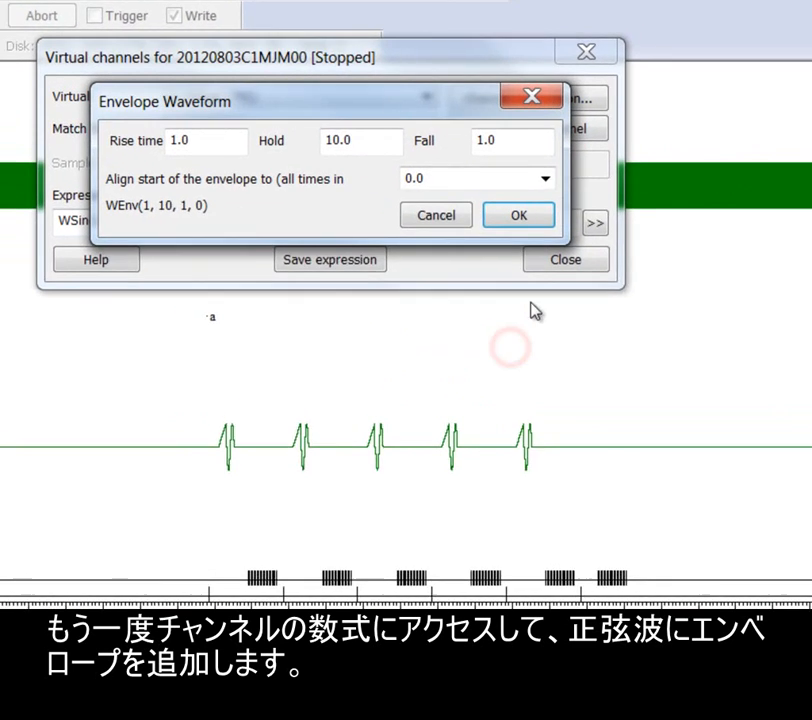
pyautogui.click(170, 137)
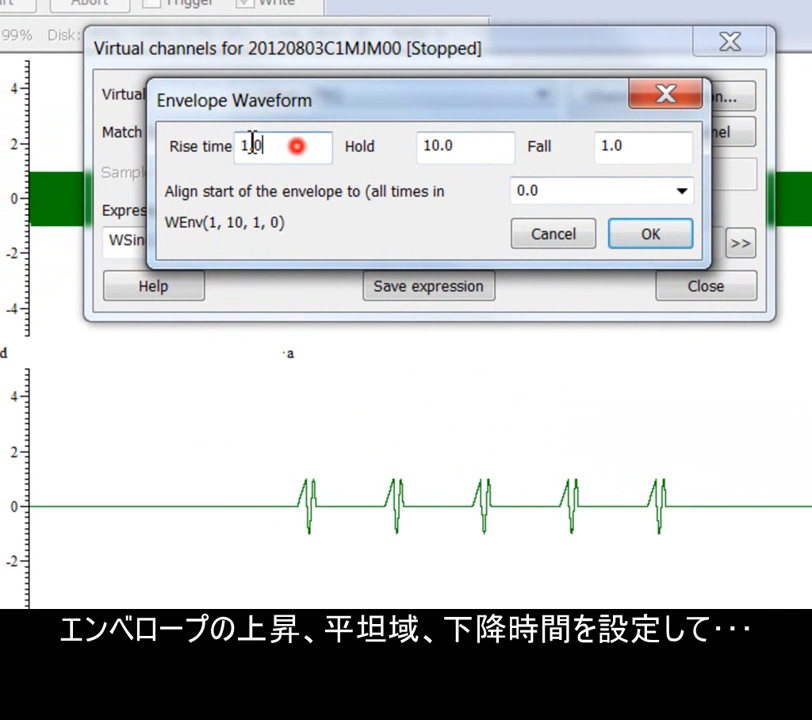
pyautogui.moveTo(252, 143); pyautogui.dragTo(219, 149)
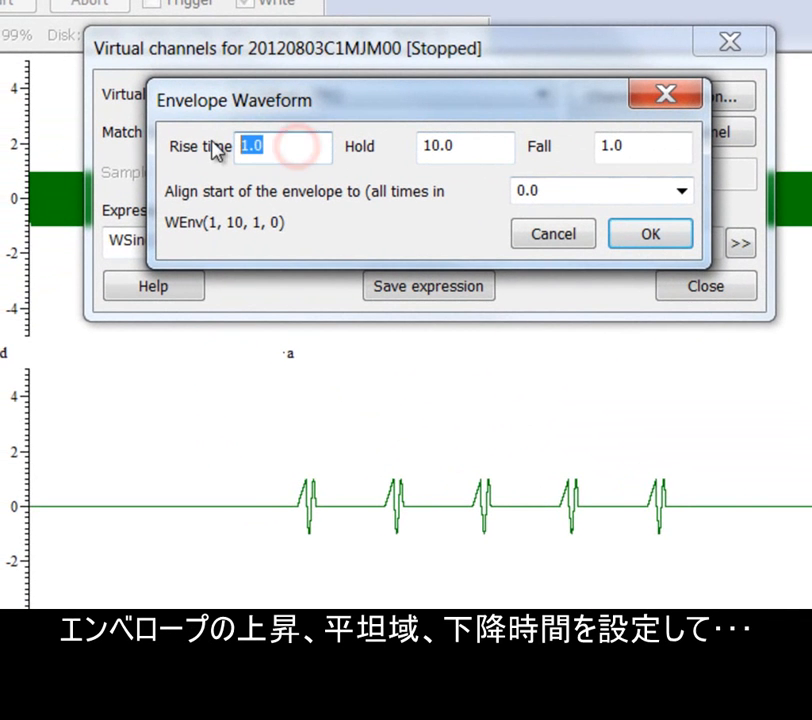
pyautogui.write('0.1')
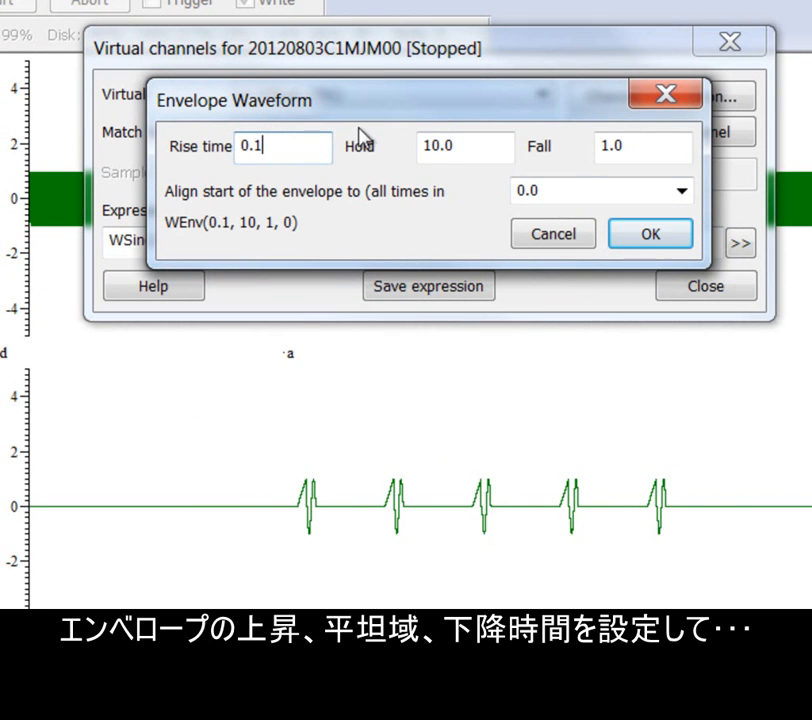
pyautogui.moveTo(489, 149); pyautogui.dragTo(397, 158)
pyautogui.write('0.5')
pyautogui.moveTo(656, 150); pyautogui.dragTo(600, 150)
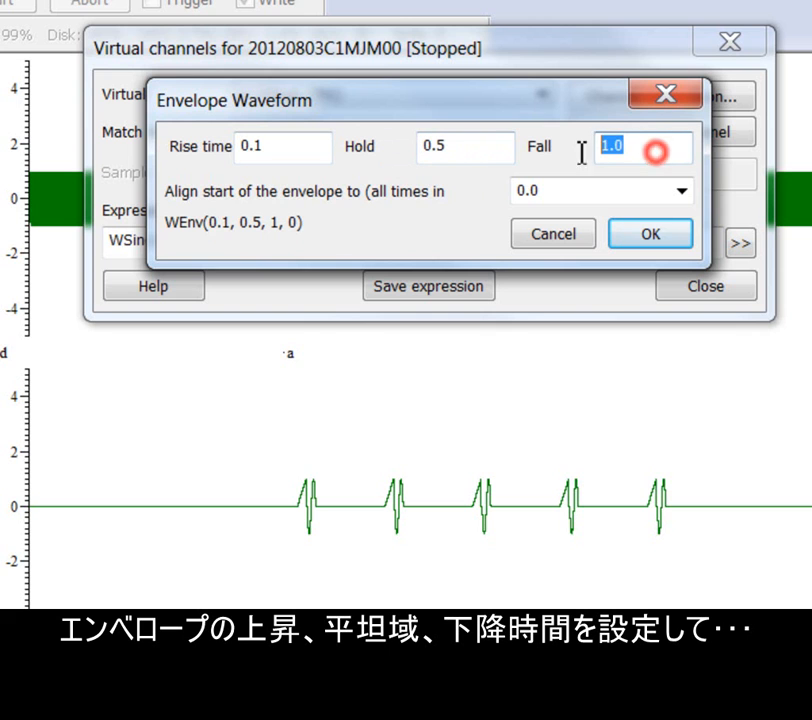
pyautogui.write('0.2')
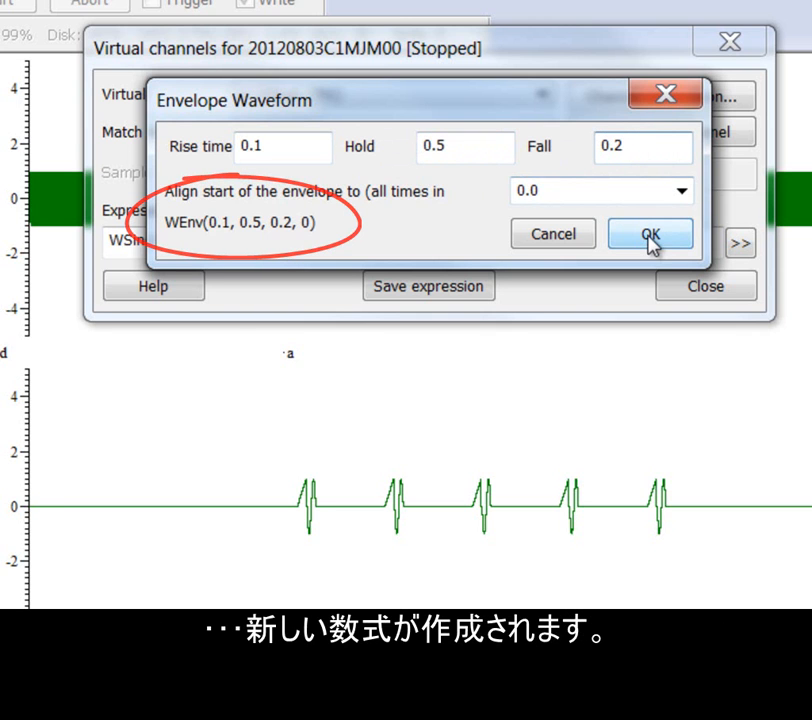
pyautogui.click(650, 238)
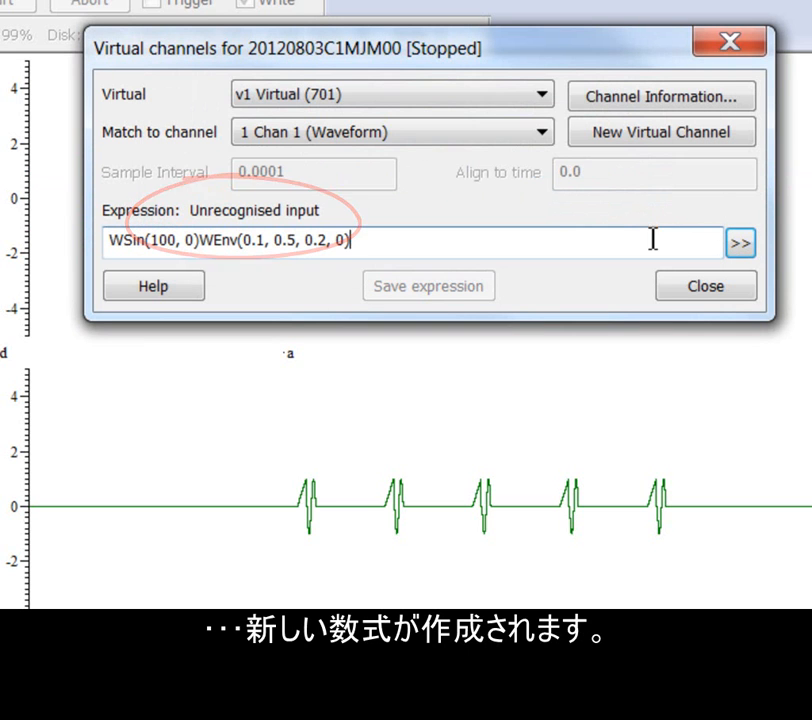
# Multiply the sinusoid term by the envelope term in the expression and close the virtual channel settings.
pyautogui.moveTo(375, 238); pyautogui.dragTo(201, 242)
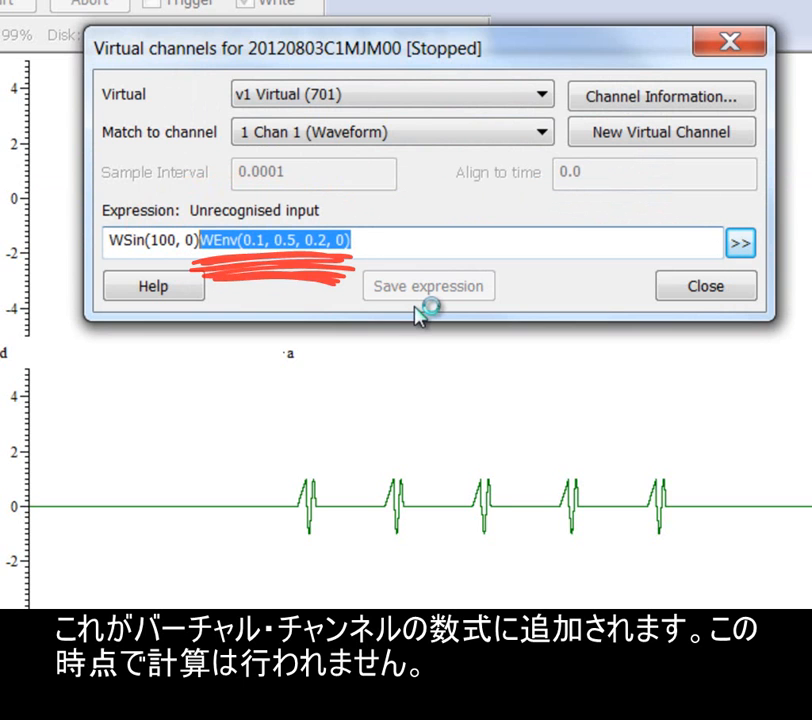
pyautogui.click(202, 243)
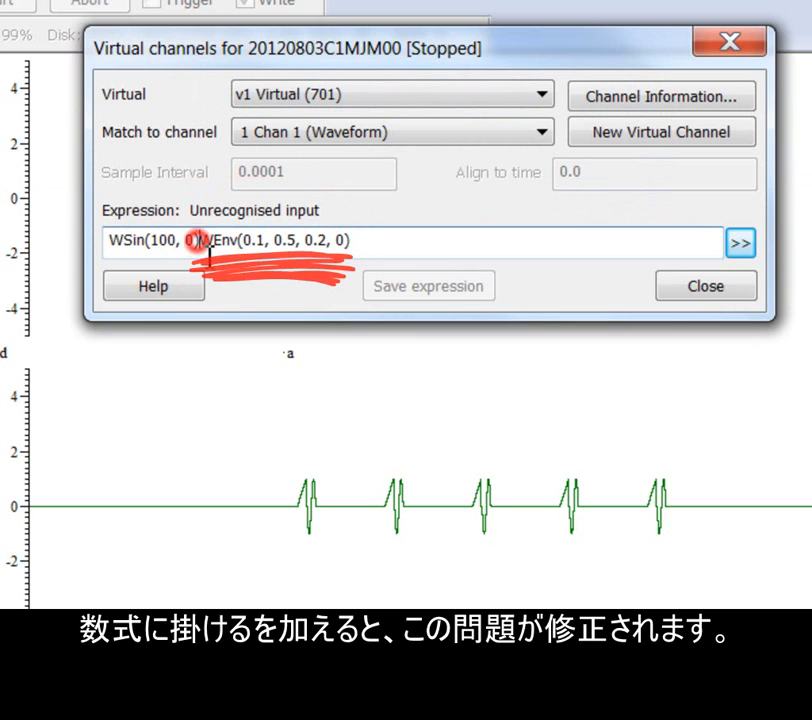
pyautogui.write('*')
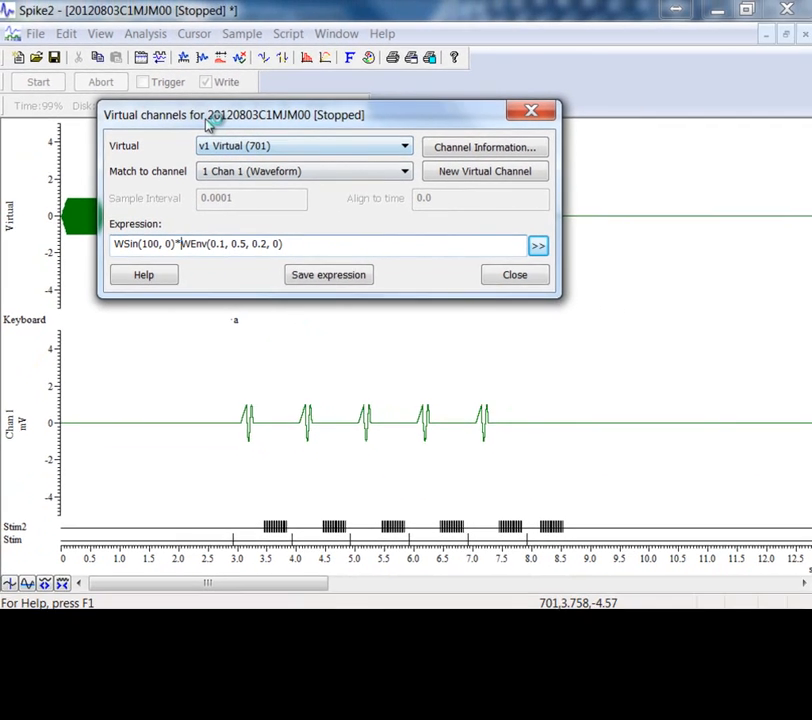
pyautogui.moveTo(248, 52); pyautogui.dragTo(520, 0)
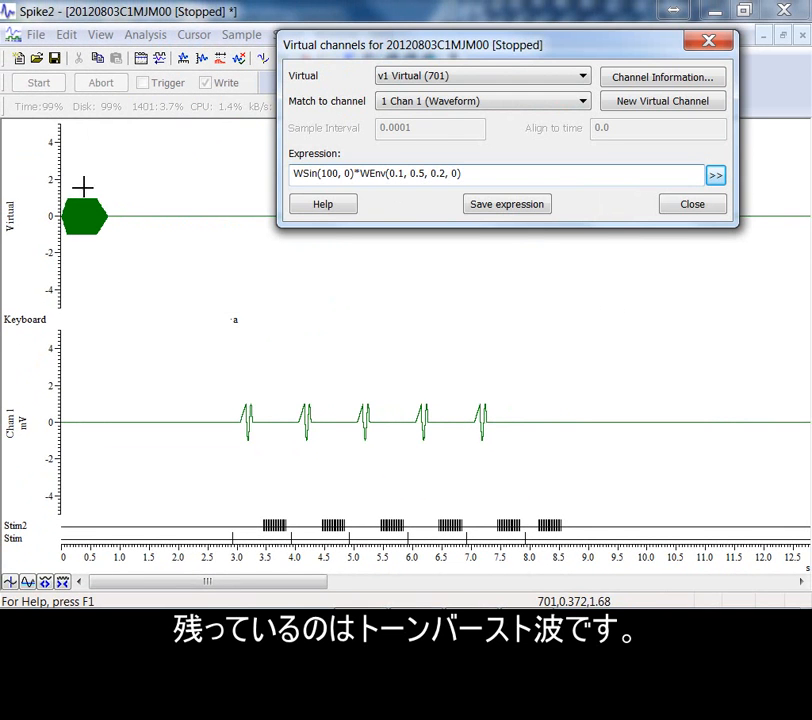
pyautogui.click(676, 205)
# Set up a waveform output of the v1 Virtual channel with an end time of 0.8.
pyautogui.moveTo(137, 193); pyautogui.dragTo(62, 190)
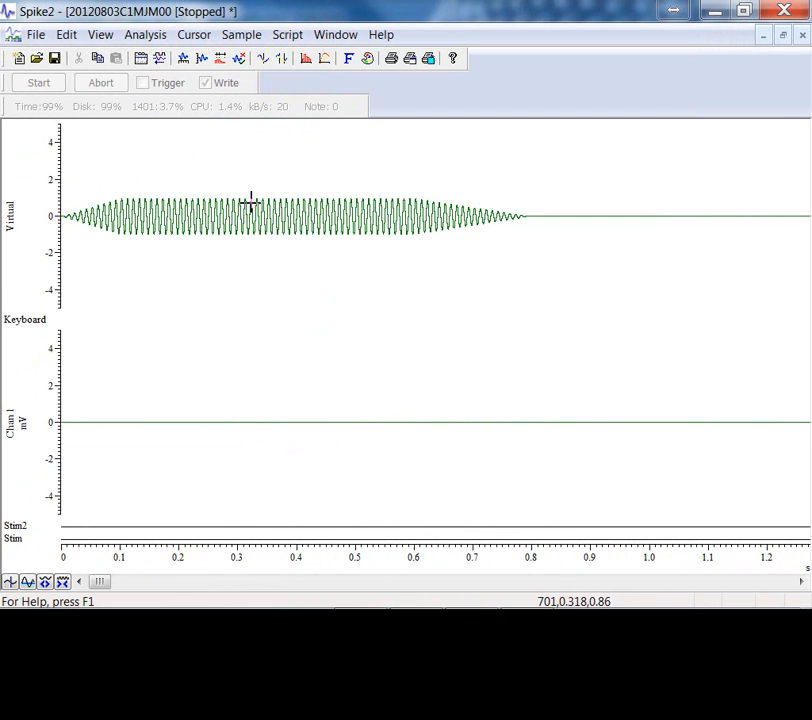
pyautogui.moveTo(247, 192)
pyautogui.mouseDown()
pyautogui.moveTo(243, 248)
pyautogui.moveTo(239, 241)
pyautogui.moveTo(248, 245)
pyautogui.mouseUp()
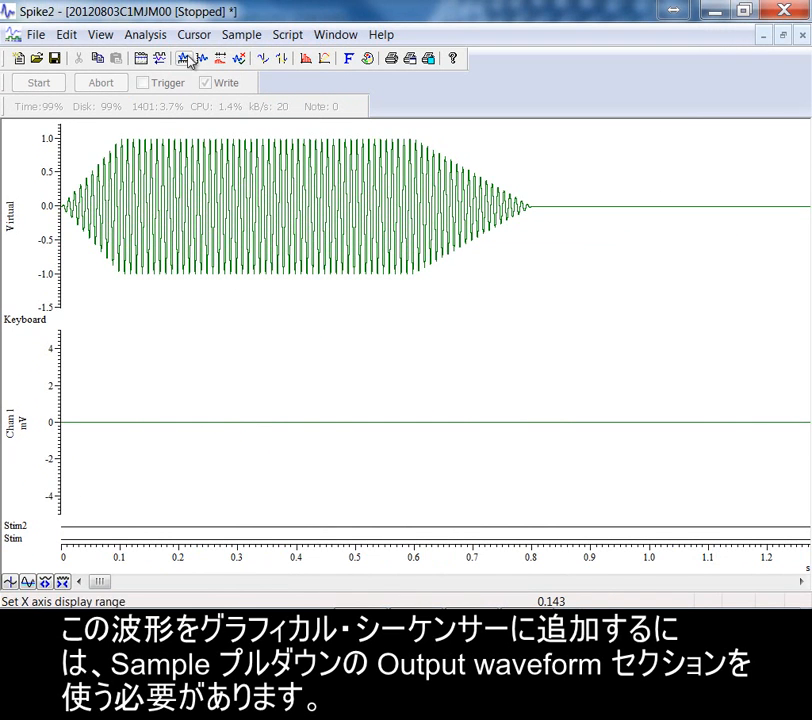
pyautogui.click(242, 36)
pyautogui.click(275, 197)
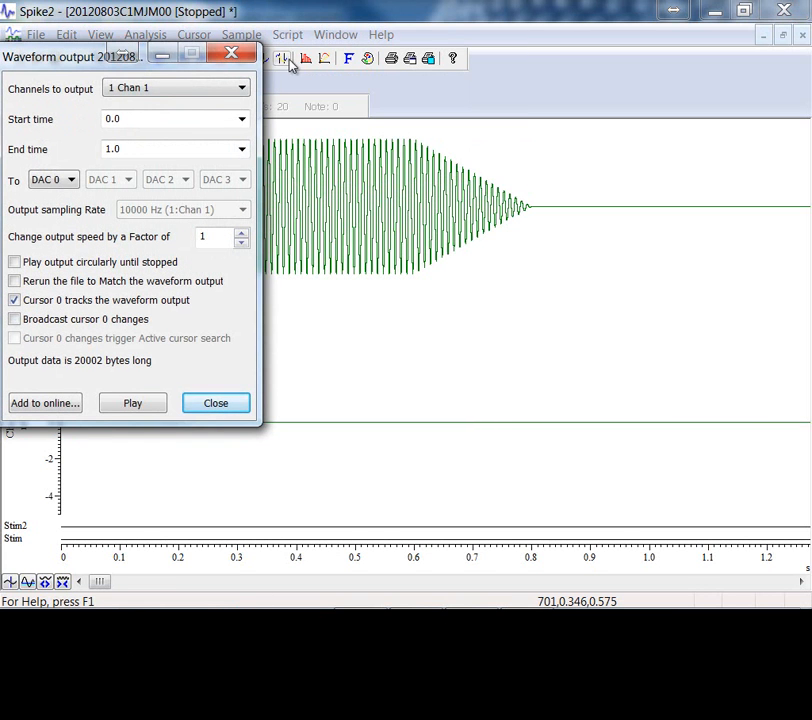
pyautogui.moveTo(80, 58); pyautogui.dragTo(566, 58)
pyautogui.click(636, 92)
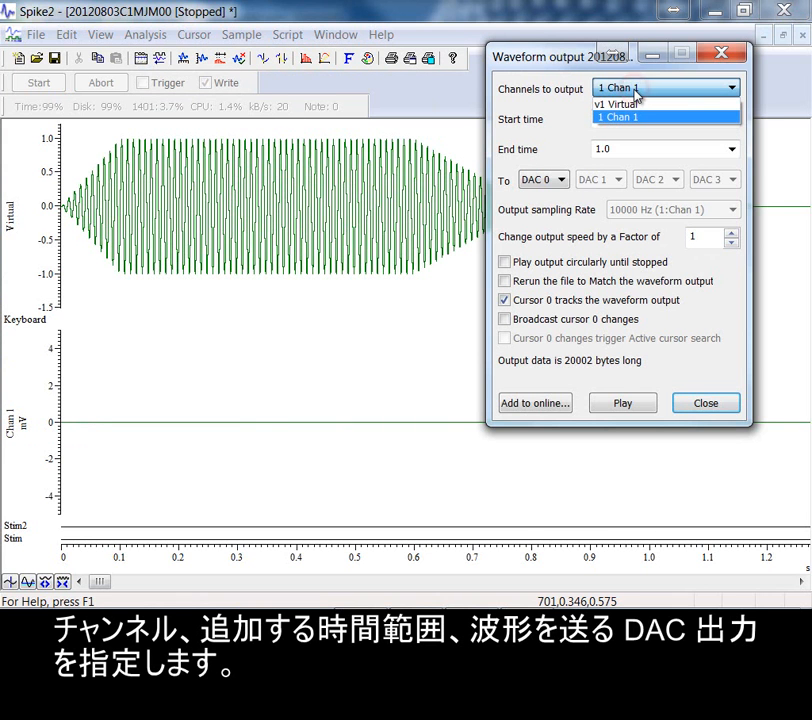
pyautogui.click(634, 106)
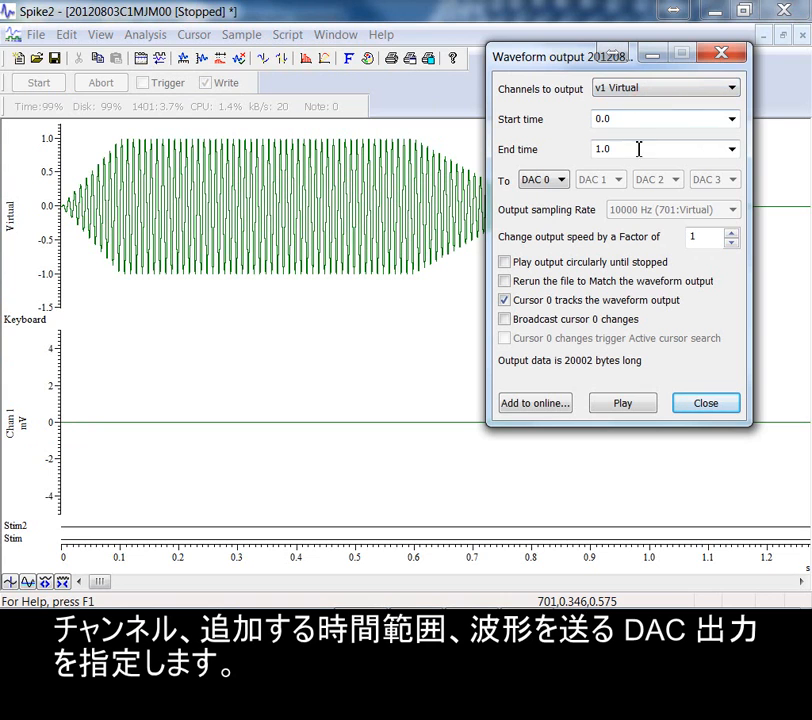
pyautogui.doubleClick(644, 150)
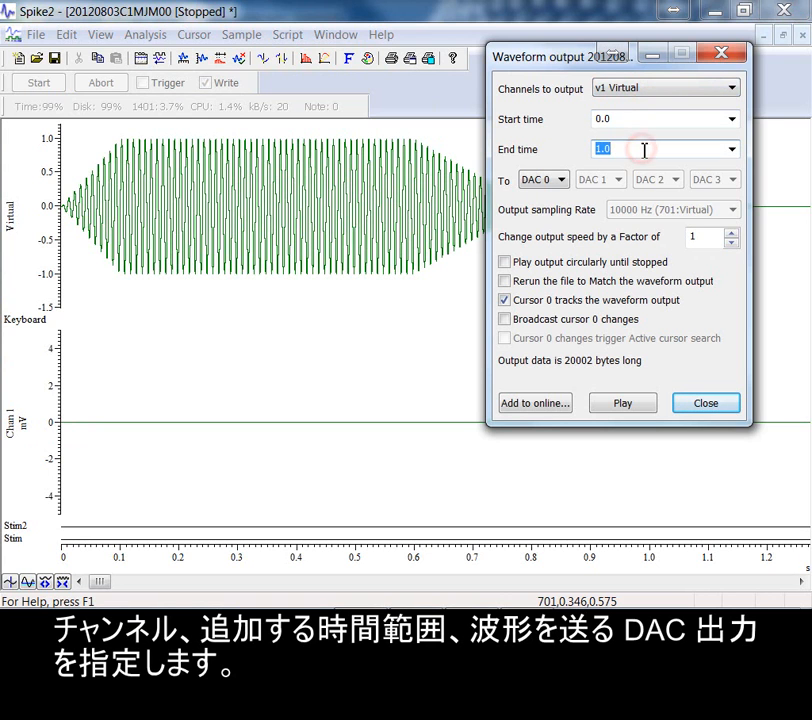
pyautogui.write('0.8')
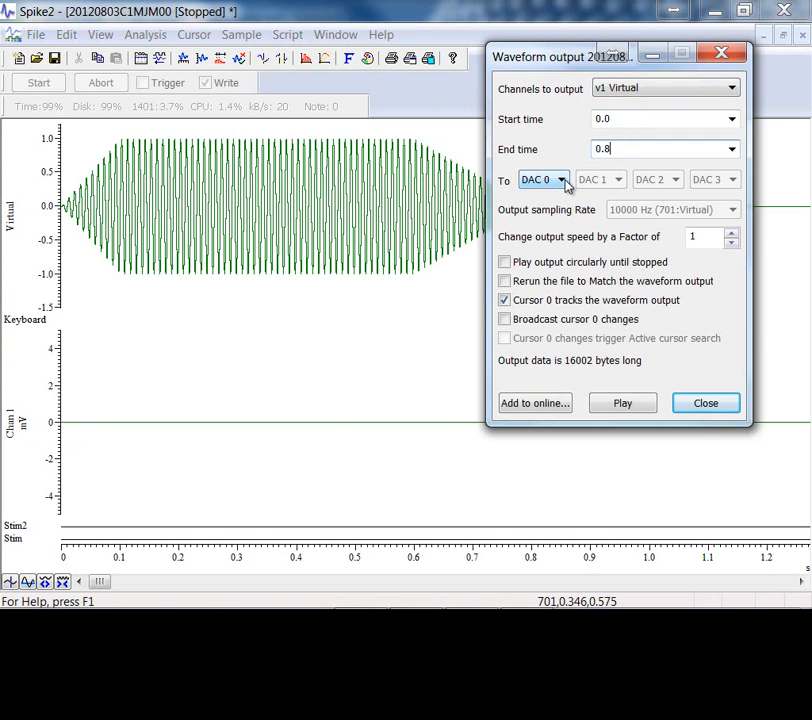
# Add the waveform to the on-line play list with label Sine and key S, and close the waveform output settings.
pyautogui.click(527, 406)
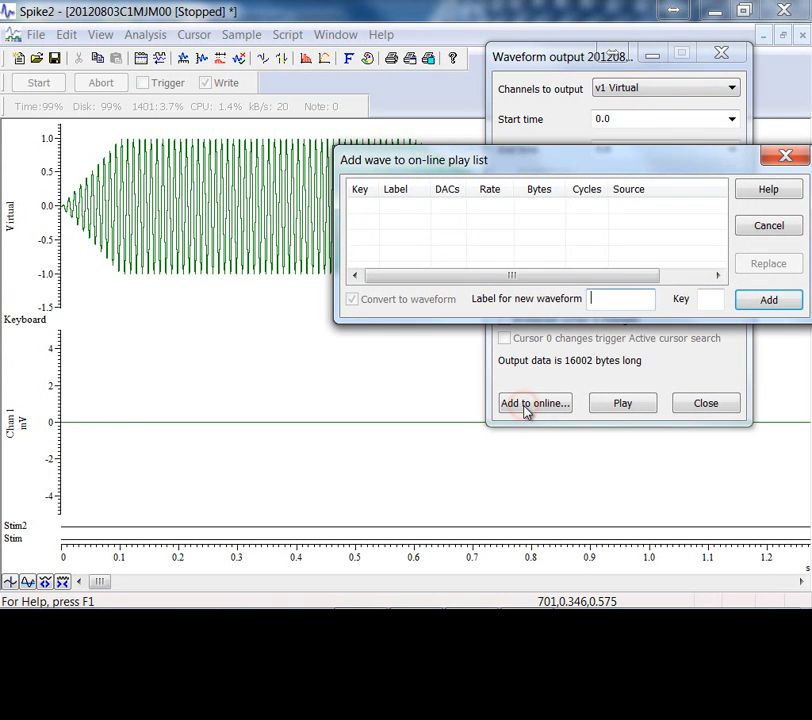
pyautogui.click(624, 299)
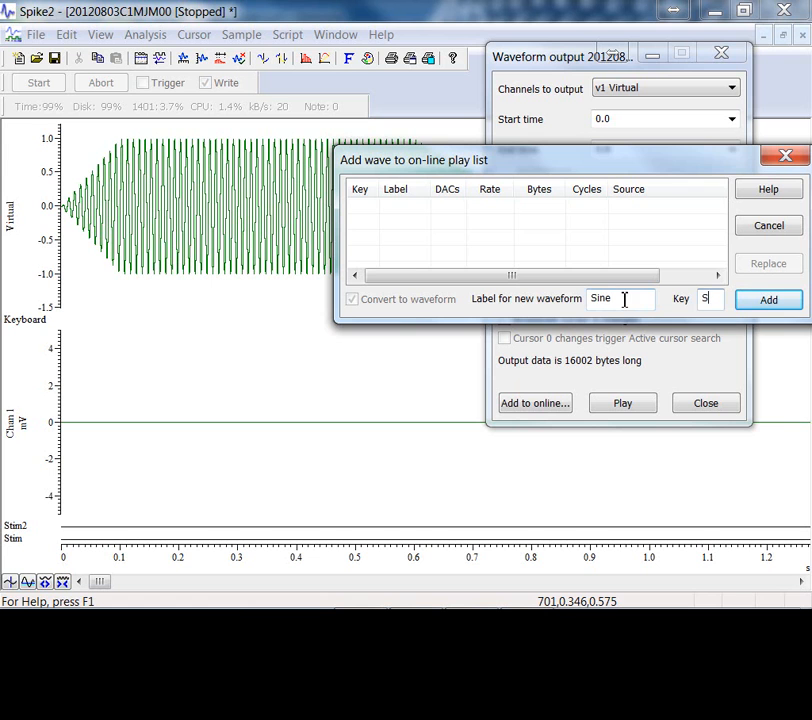
pyautogui.click(763, 305)
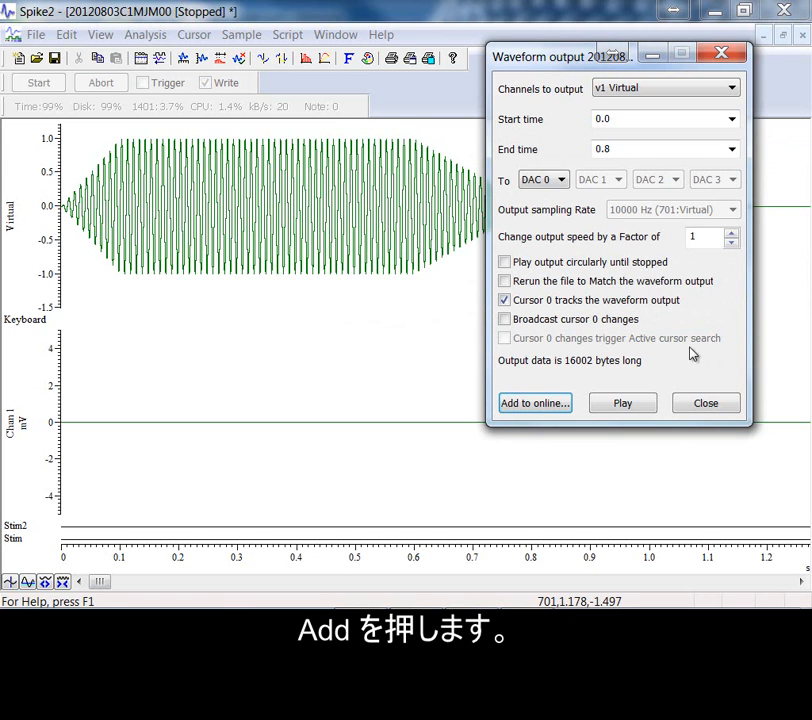
pyautogui.click(707, 403)
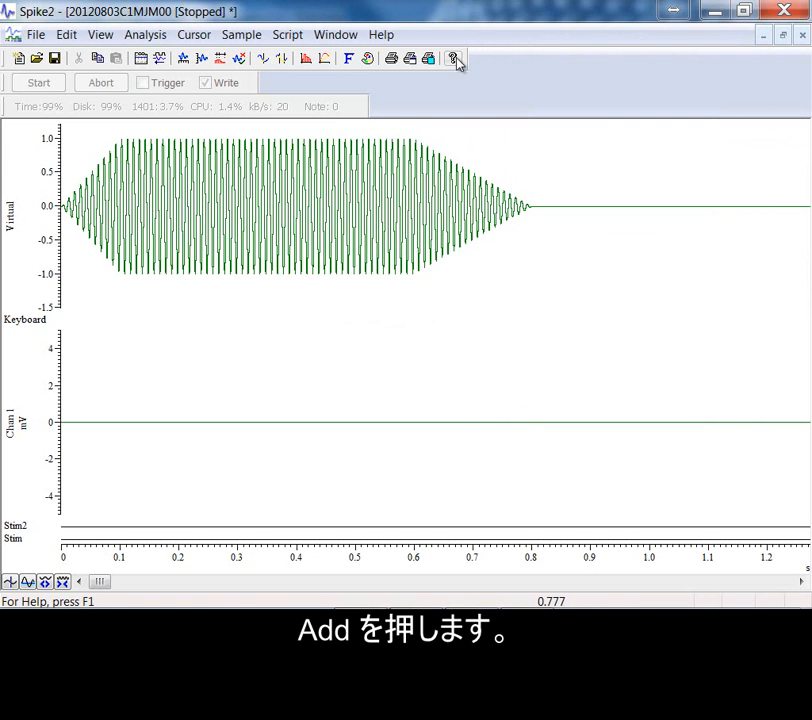
# Add an arbitrary waveform trigger on DAC 0 at 0.01 s to the Key B section of the graphical sequence.
pyautogui.click(240, 34)
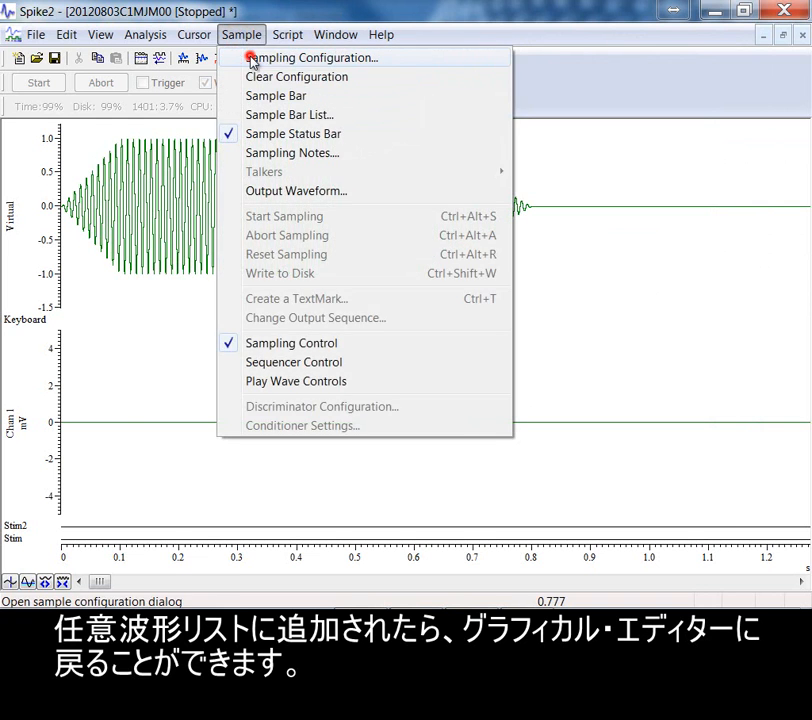
pyautogui.click(252, 57)
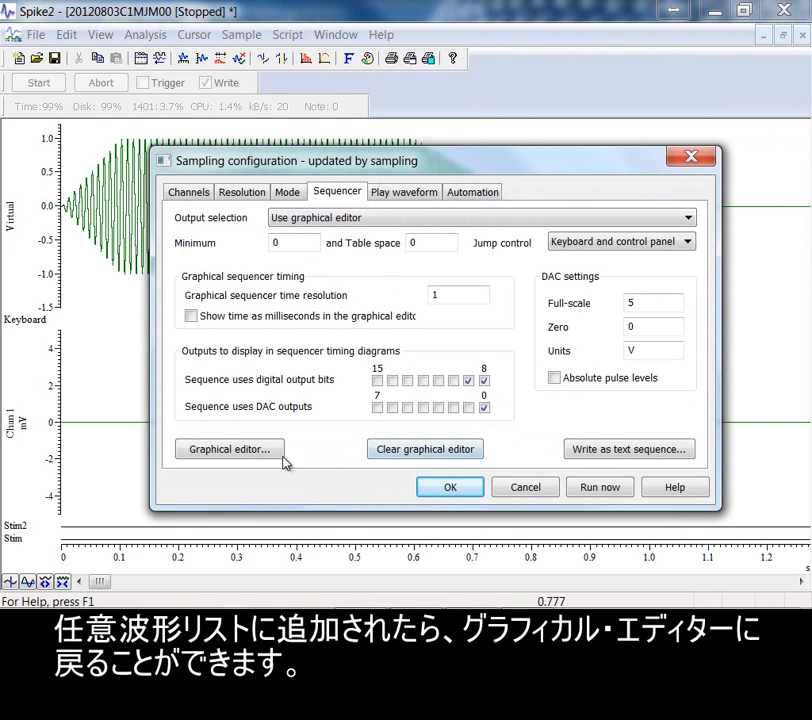
pyautogui.click(244, 449)
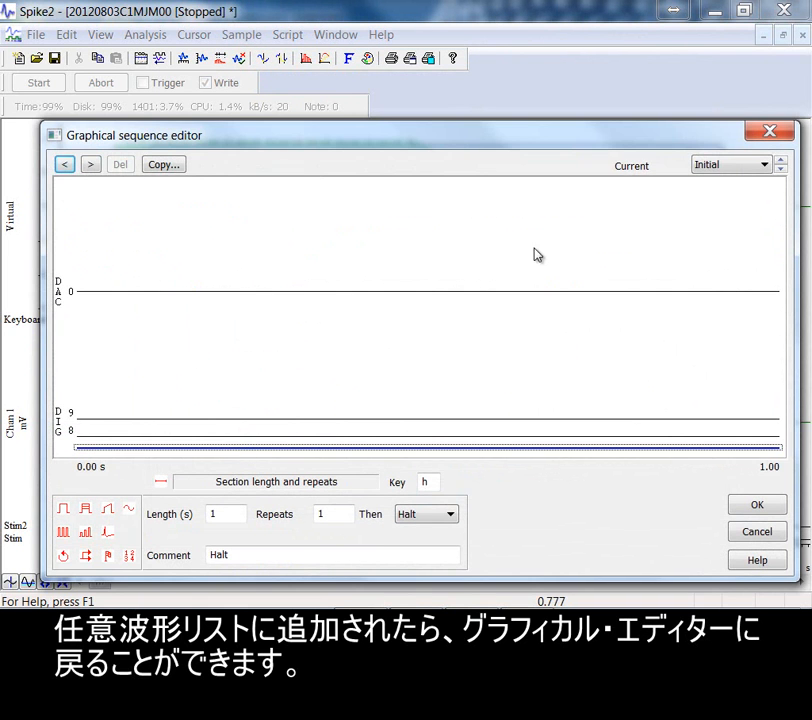
pyautogui.click(783, 164)
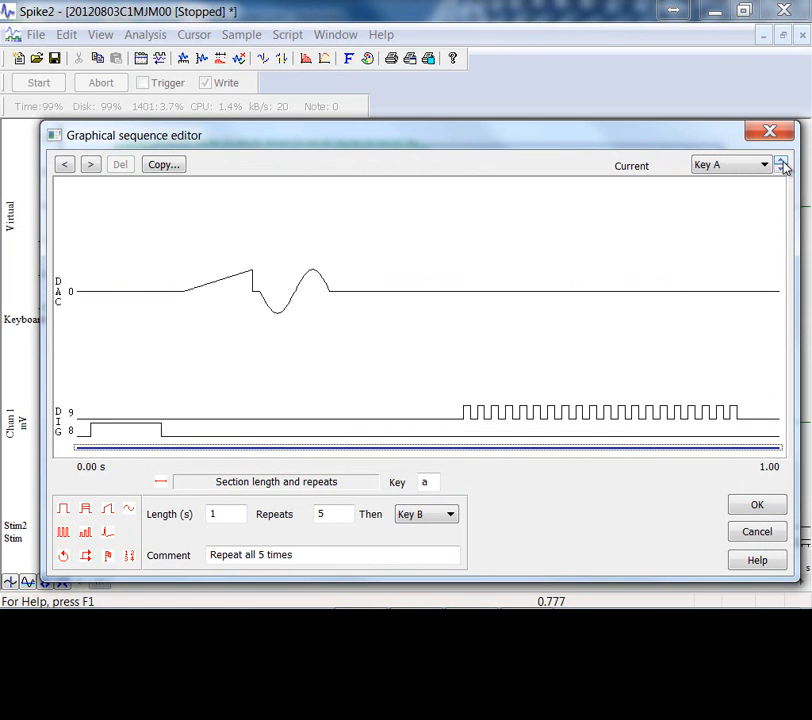
pyautogui.click(783, 165)
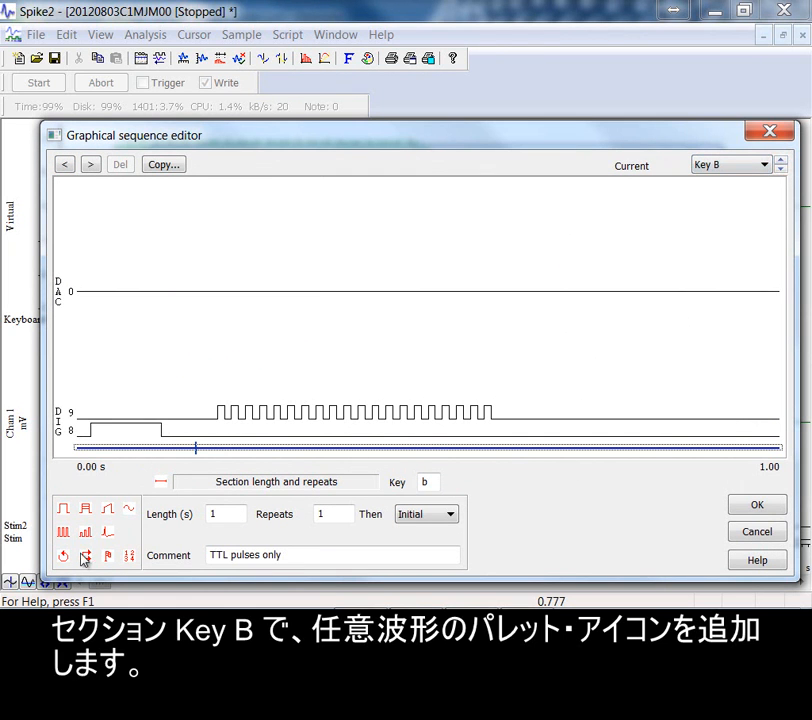
pyautogui.moveTo(109, 539)
pyautogui.mouseDown()
pyautogui.moveTo(95, 297)
pyautogui.moveTo(87, 286)
pyautogui.mouseUp()
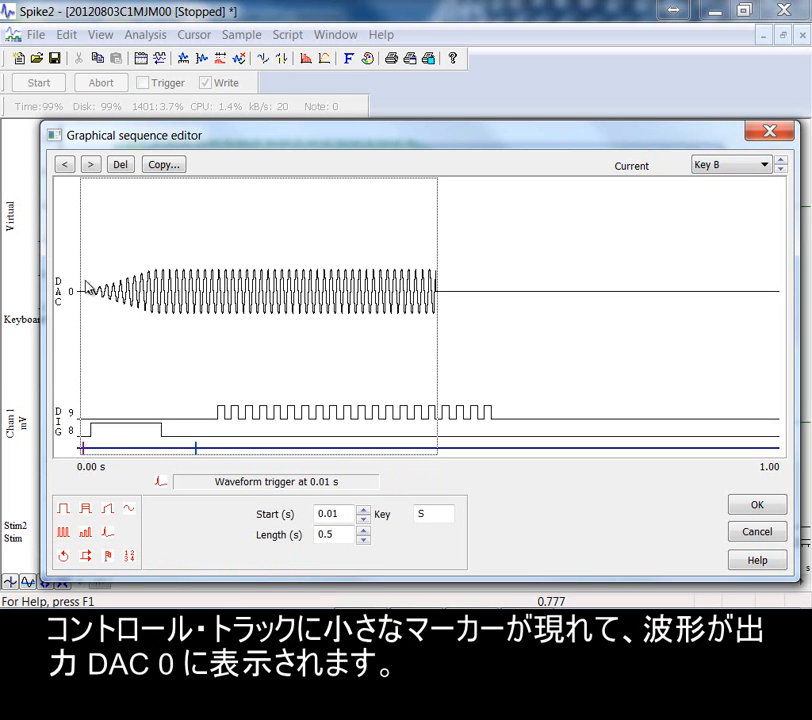
# Set the waveform trigger's length to 0.8 s and accept the graphical sequence.
pyautogui.click(346, 539)
pyautogui.press('BackSpace')
pyautogui.write('8')
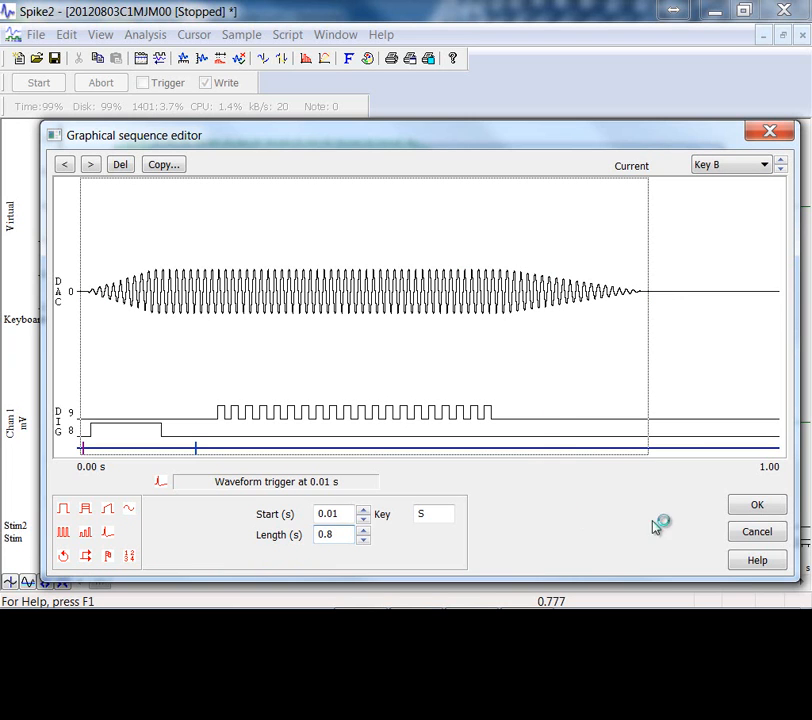
pyautogui.click(772, 508)
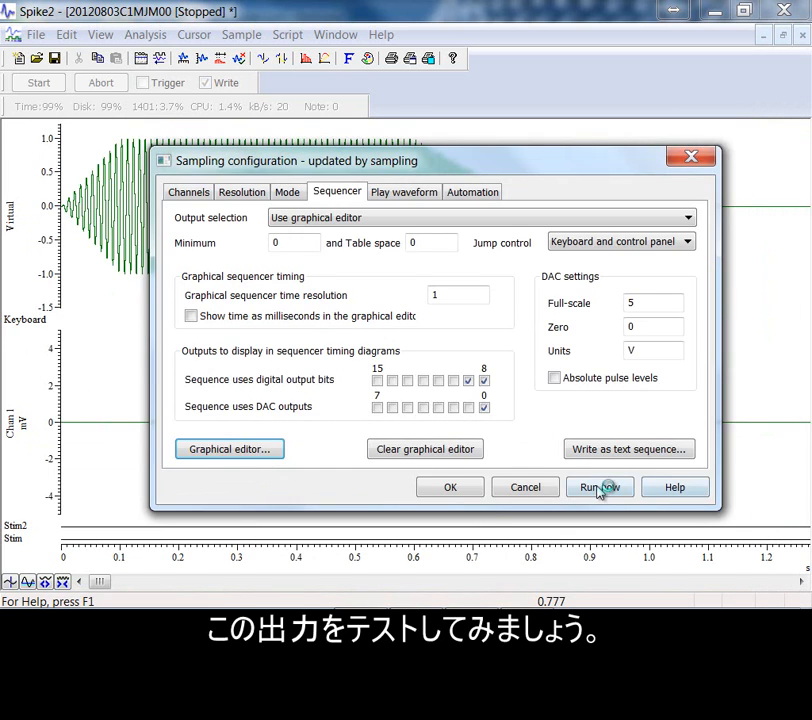
# Test the sequence in a new sampling run by playing the TTL pulses only output three times.
pyautogui.click(600, 488)
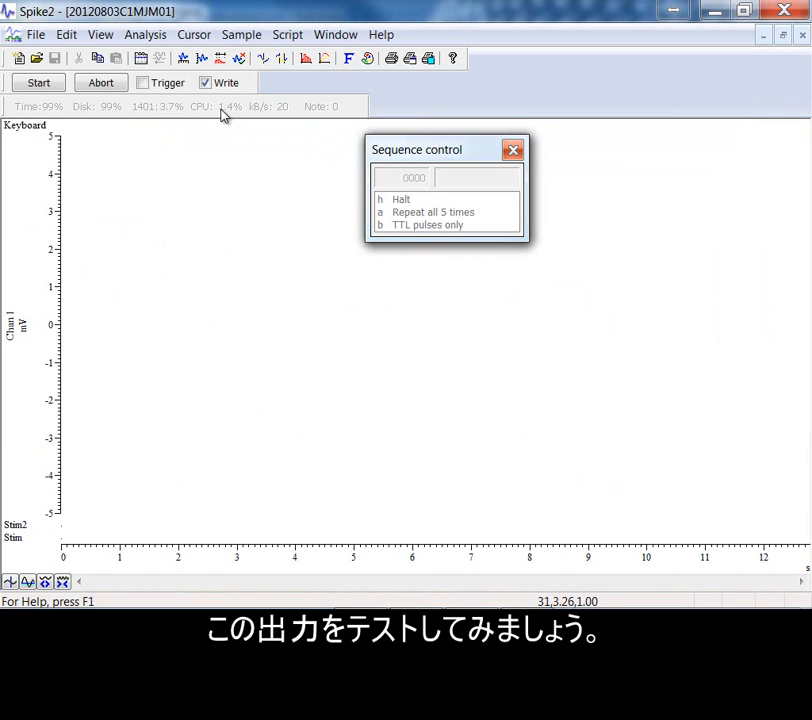
pyautogui.click(40, 83)
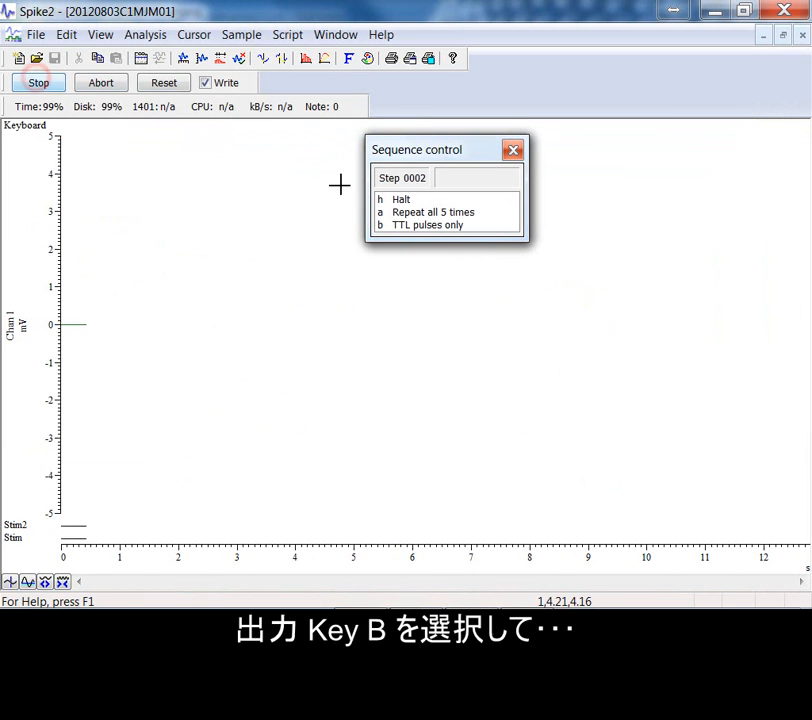
pyautogui.click(430, 226)
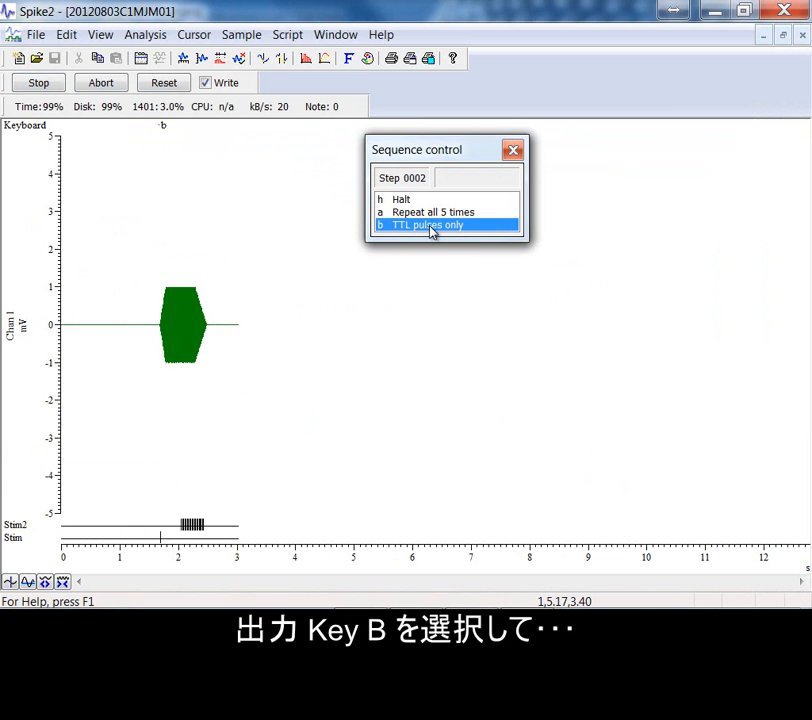
pyautogui.click(430, 226)
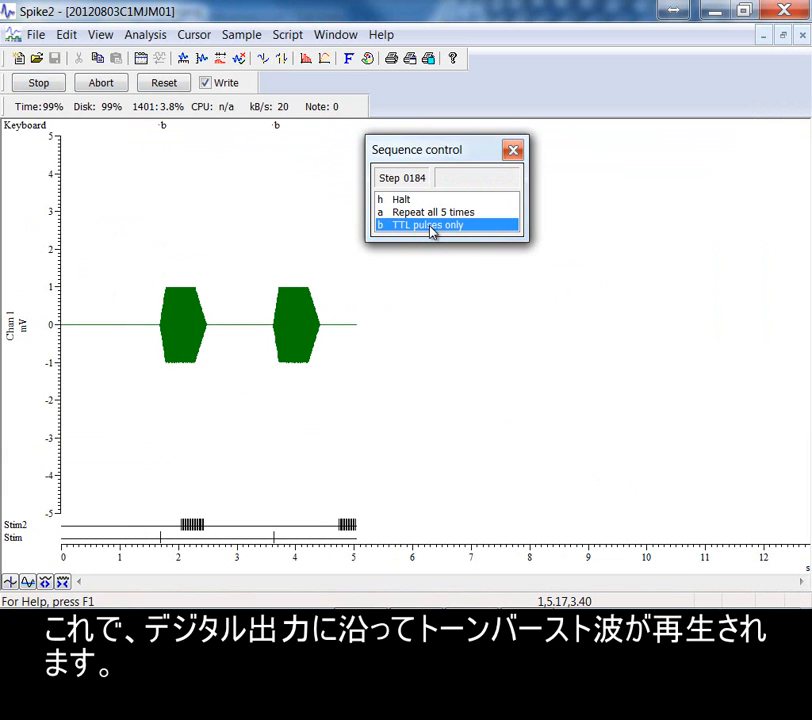
pyautogui.click(430, 226)
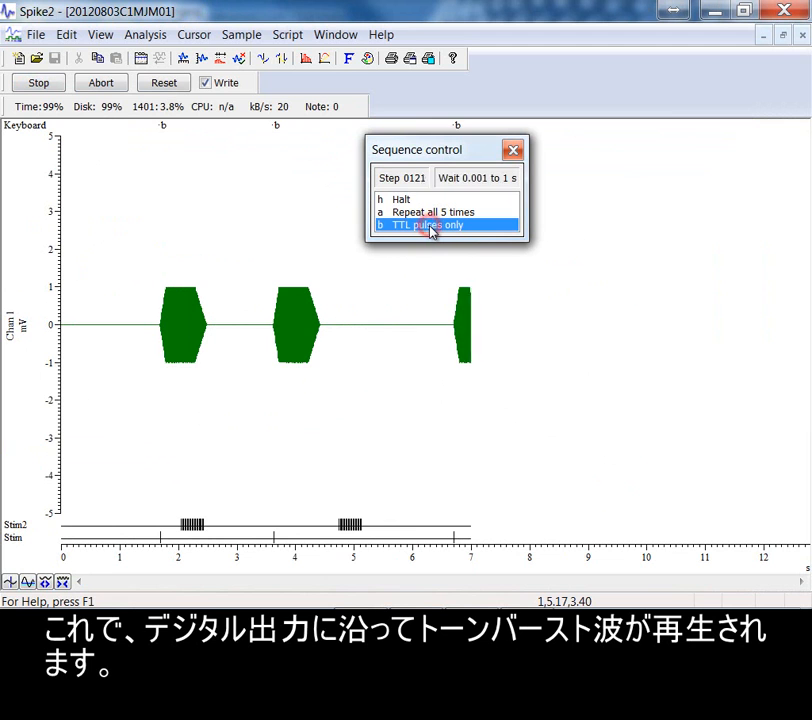
# Halt the output sequence and abort the sampling run, discarding its data.
pyautogui.click(405, 201)
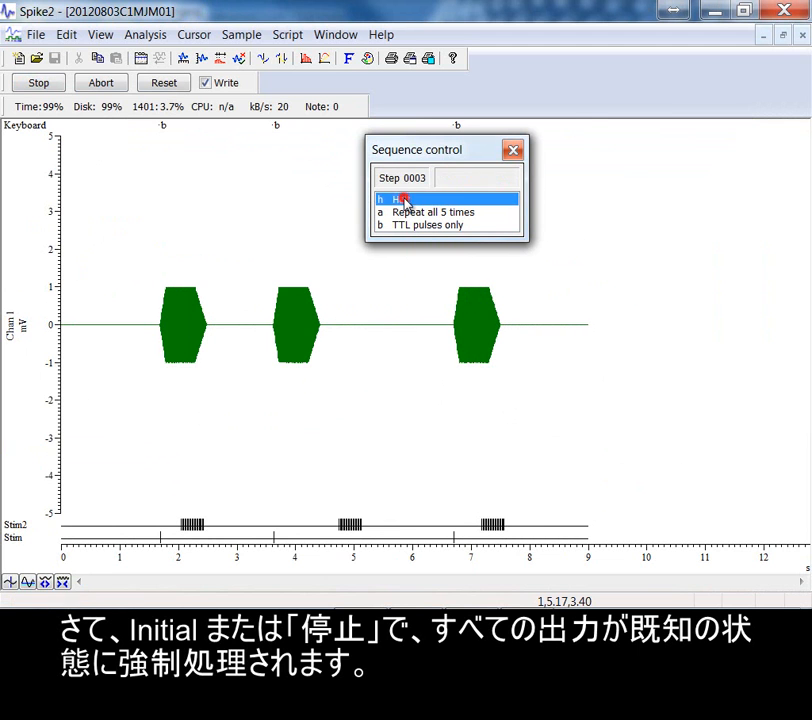
pyautogui.click(109, 84)
pyautogui.click(109, 121)
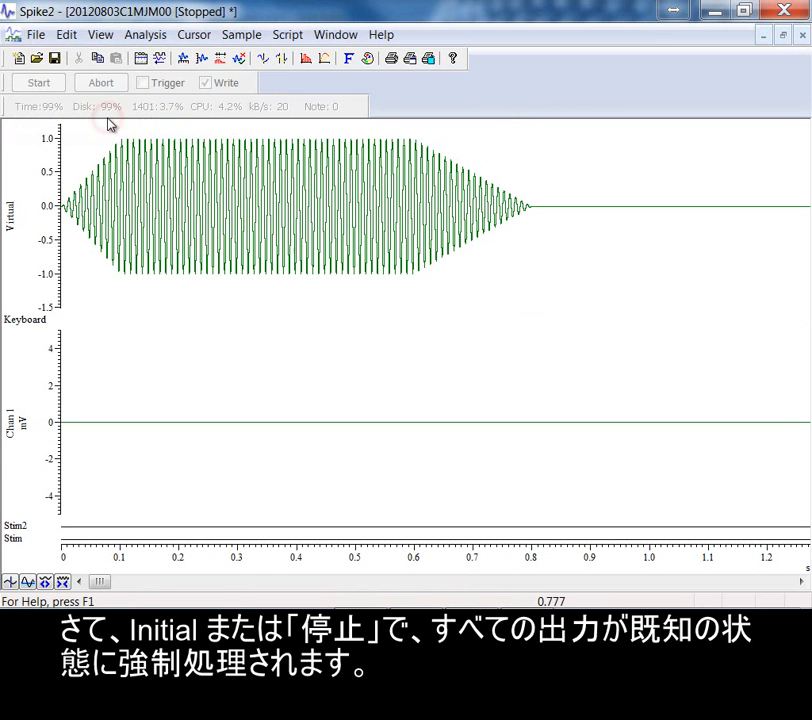
# Add a marker generation item at 0.8 s to the Key B section's control track and select its code for editing.
pyautogui.click(228, 35)
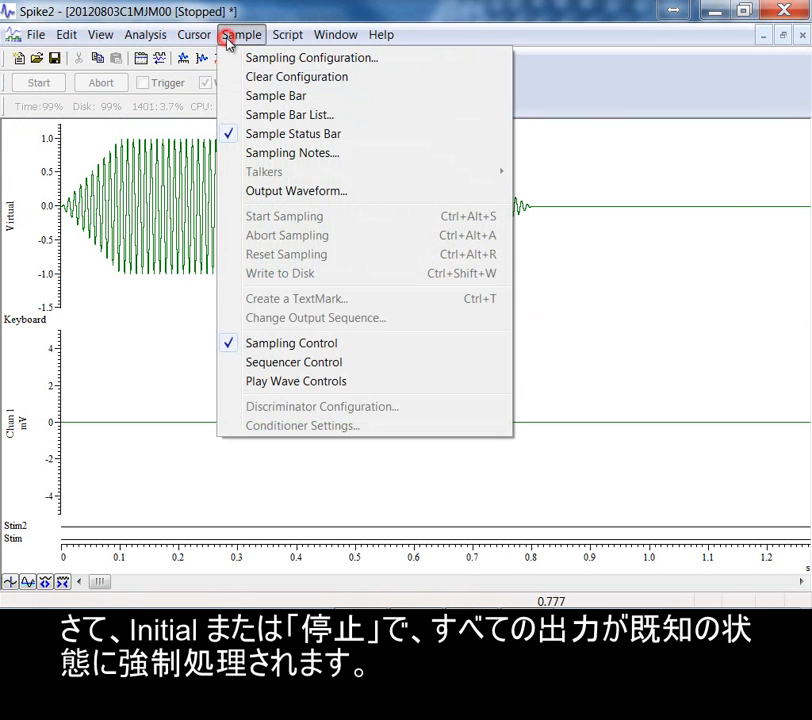
pyautogui.click(236, 60)
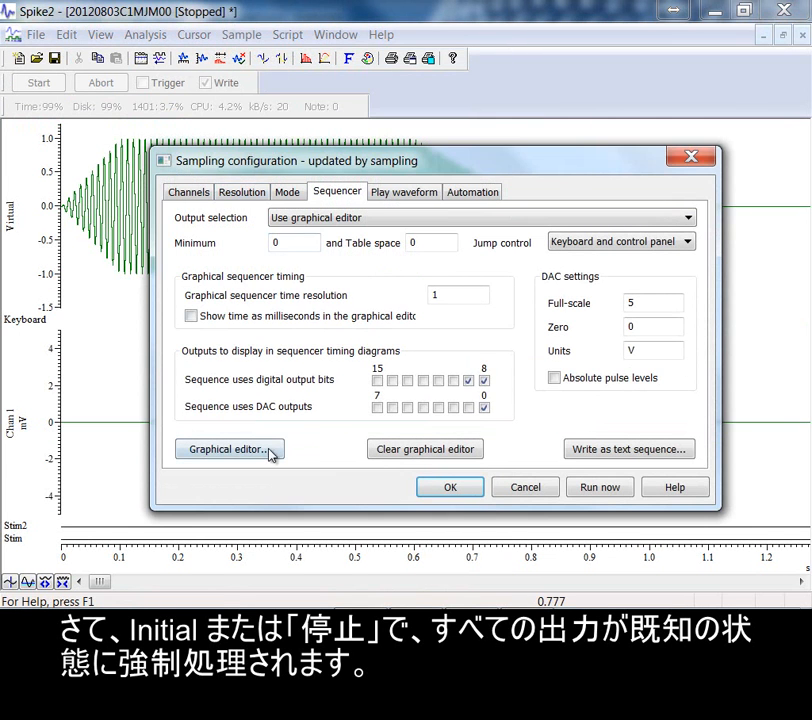
pyautogui.click(270, 452)
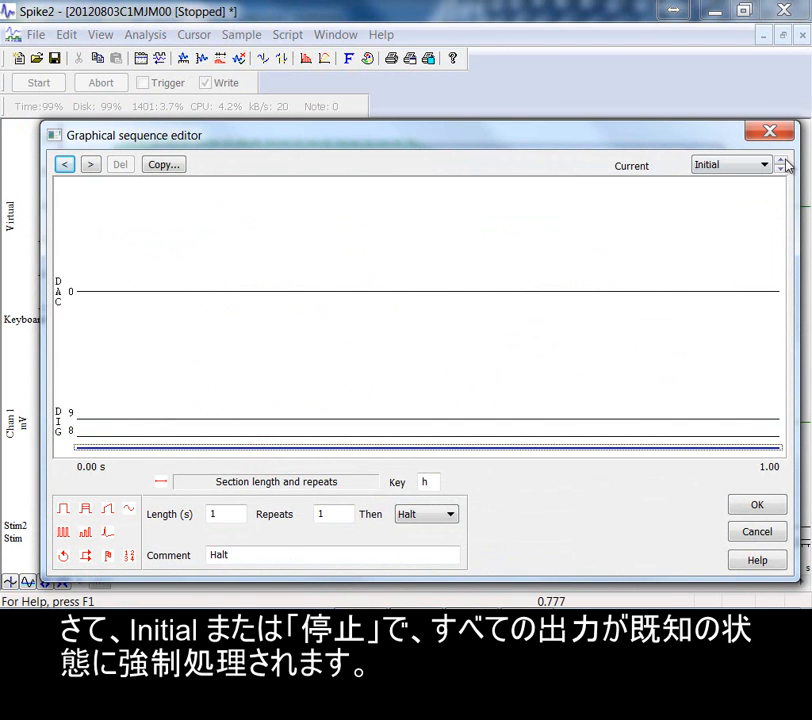
pyautogui.click(782, 163)
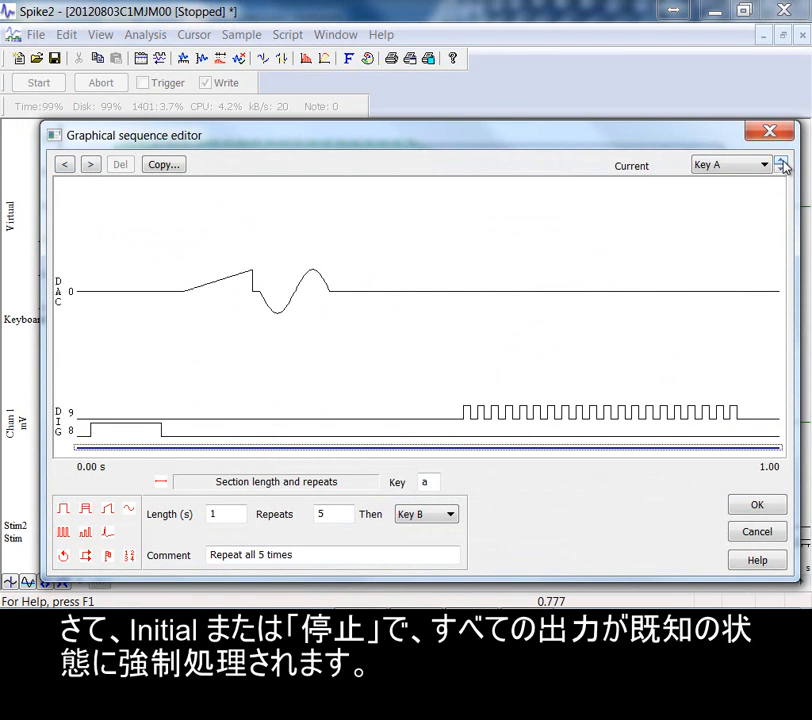
pyautogui.click(783, 164)
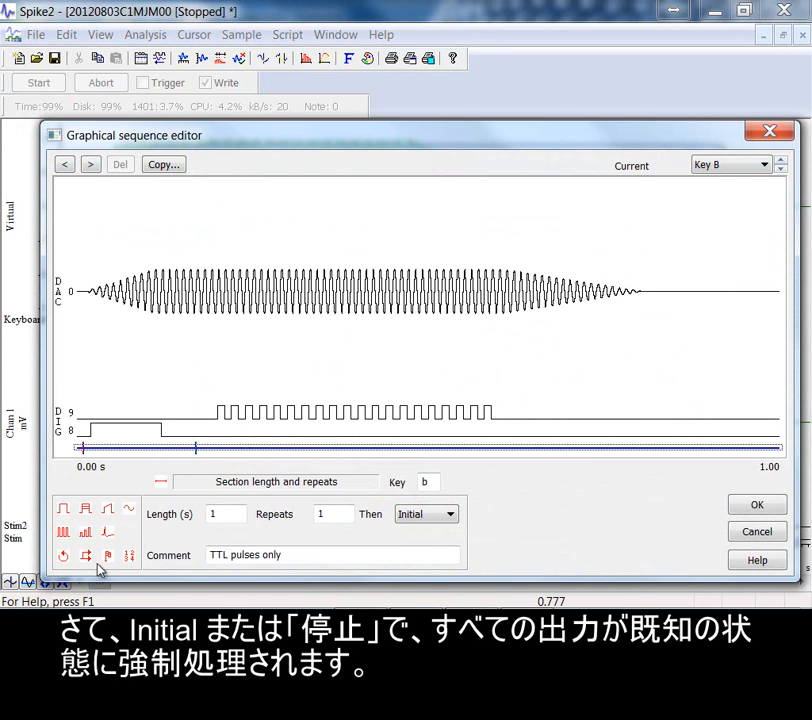
pyautogui.moveTo(110, 562)
pyautogui.mouseDown()
pyautogui.moveTo(82, 383)
pyautogui.moveTo(388, 410)
pyautogui.moveTo(640, 395)
pyautogui.mouseUp()
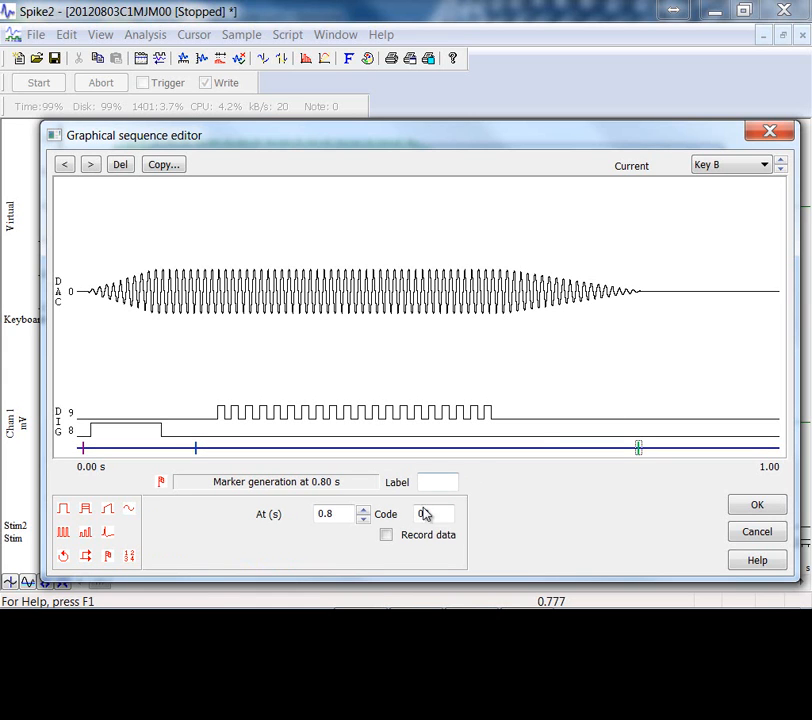
pyautogui.moveTo(446, 514); pyautogui.dragTo(420, 514)
# Add a probability branch at 0.84 s to the control track with destination Key B and 50 percent.
pyautogui.moveTo(86, 557); pyautogui.dragTo(667, 449)
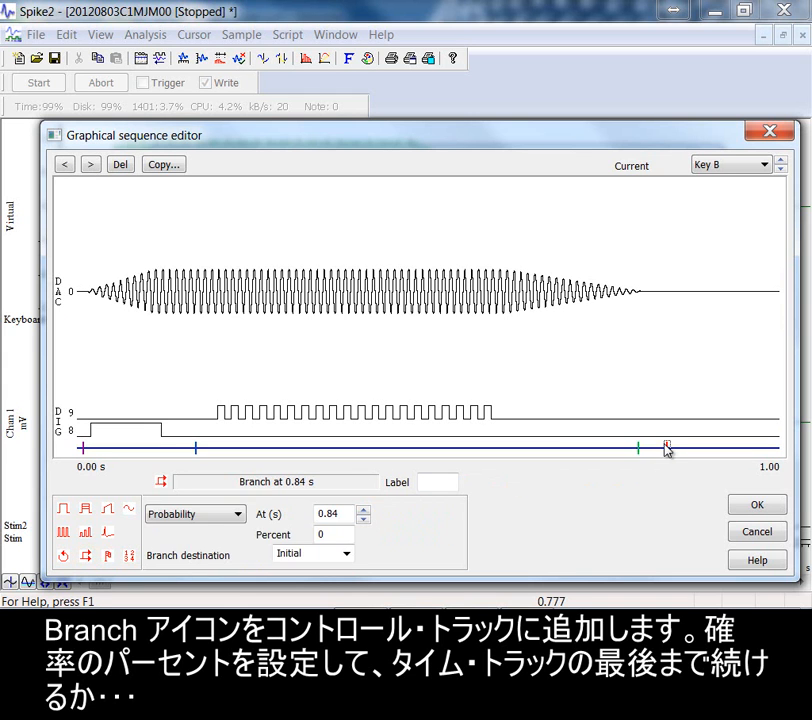
pyautogui.click(346, 555)
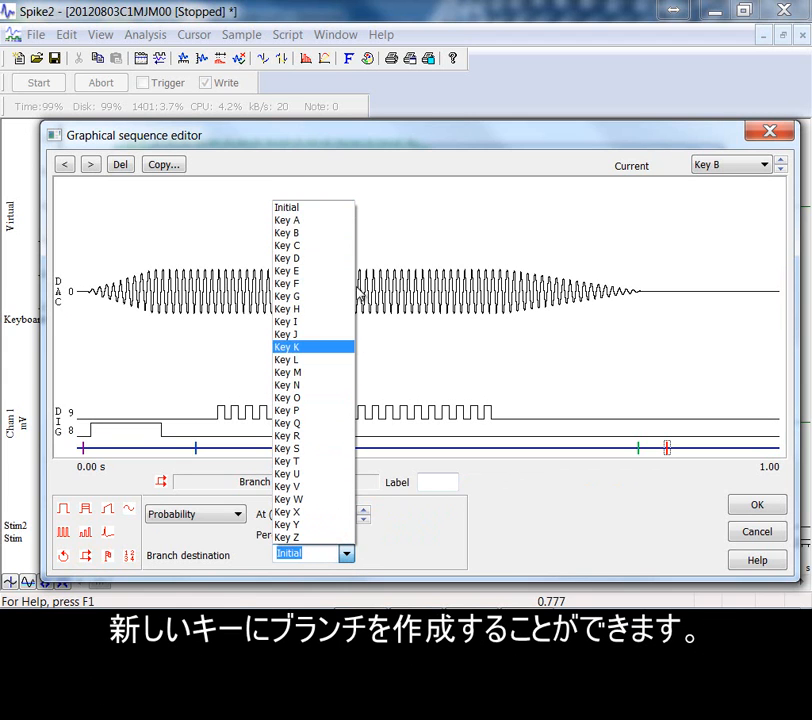
pyautogui.click(330, 240)
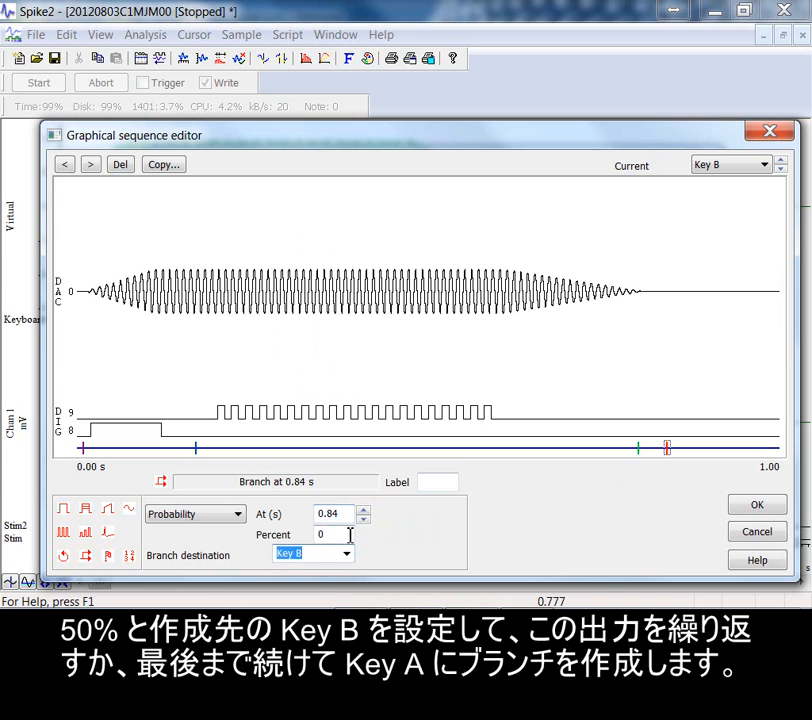
pyautogui.moveTo(346, 534); pyautogui.dragTo(319, 534)
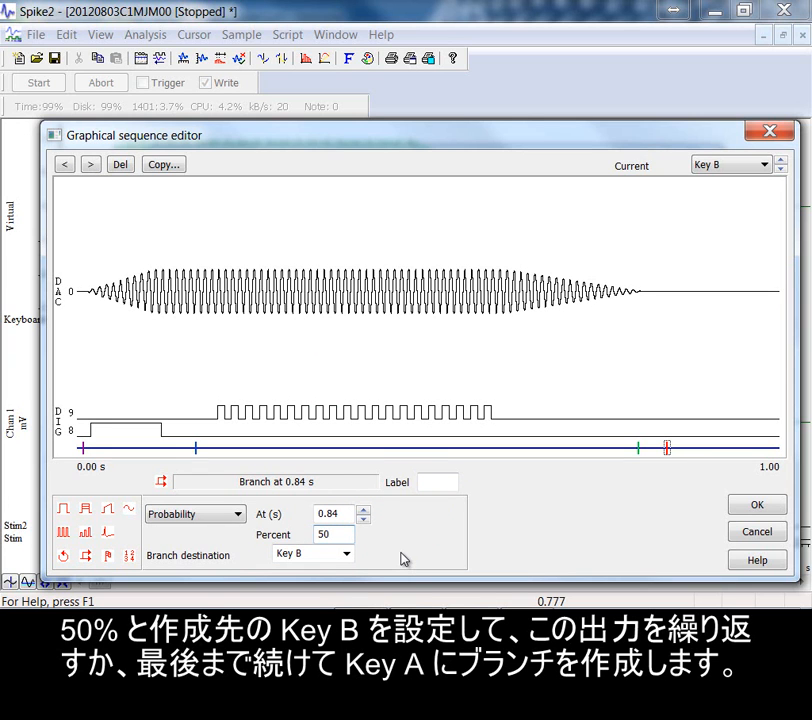
# Make the Key B section continue with Key A when it ends and accept the graphical sequence.
pyautogui.click(414, 449)
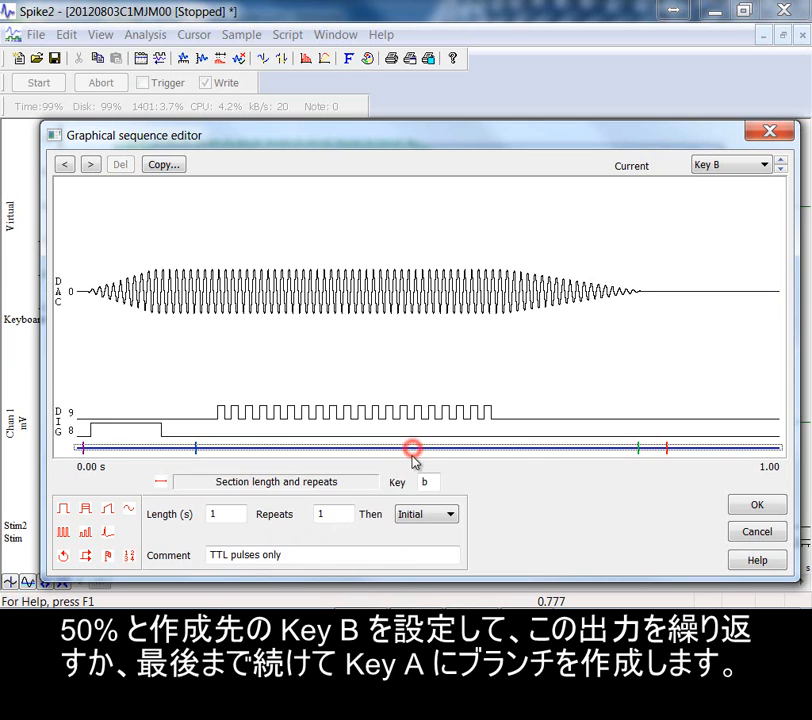
pyautogui.click(429, 515)
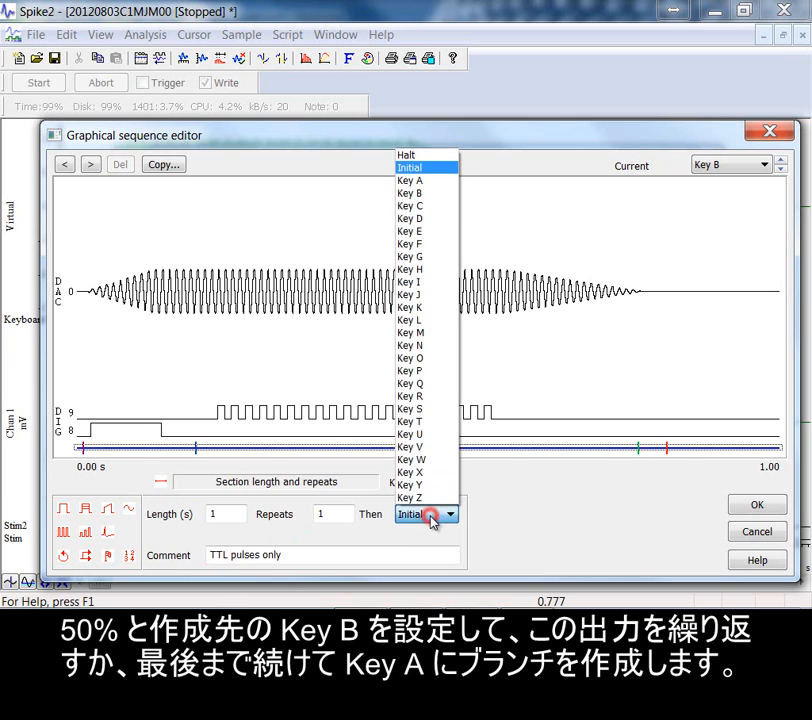
pyautogui.click(429, 181)
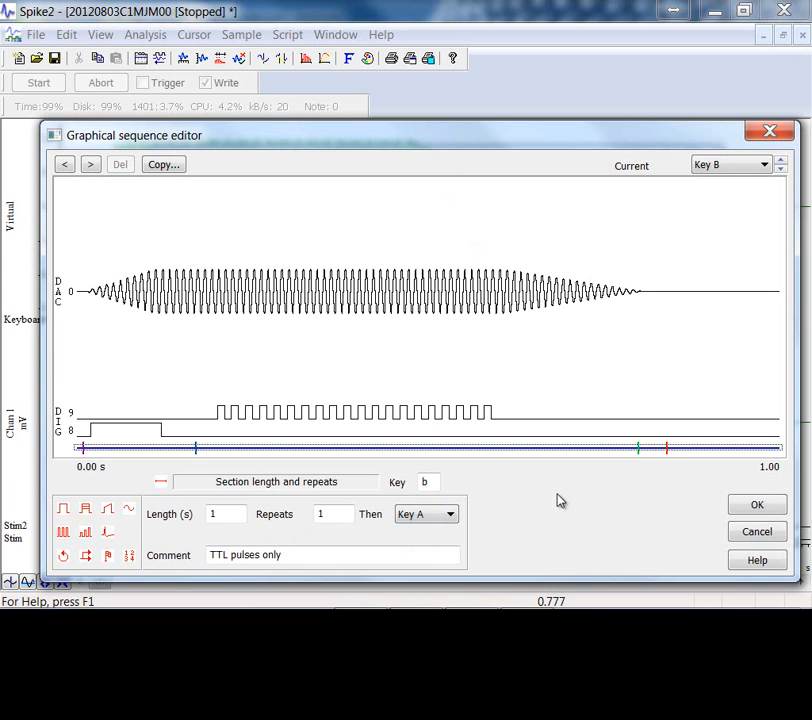
pyautogui.click(759, 506)
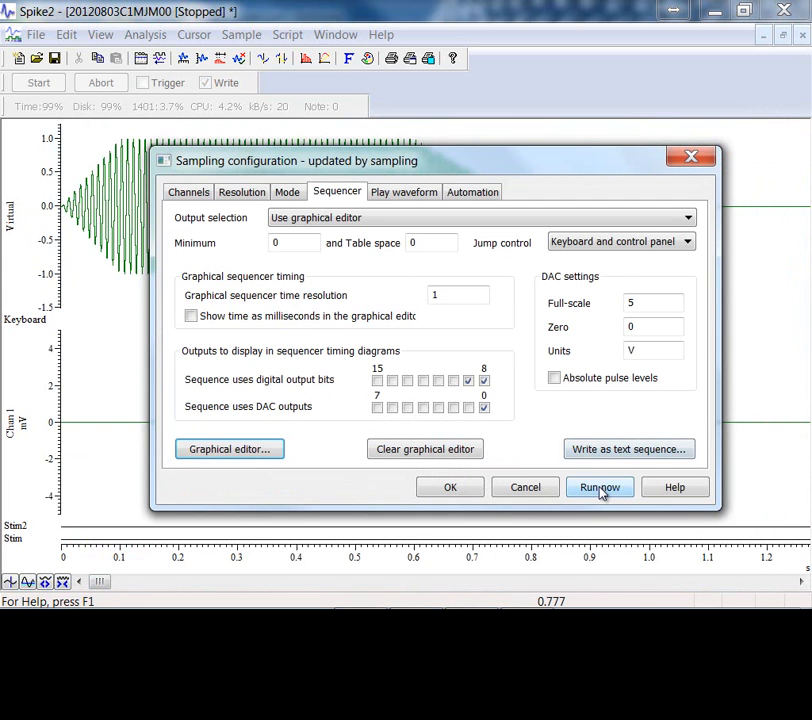
# Record a new sampling run while triggering the TTL pulses only output repeatedly, and stop sampling to inspect the recorded waveforms.
pyautogui.click(600, 488)
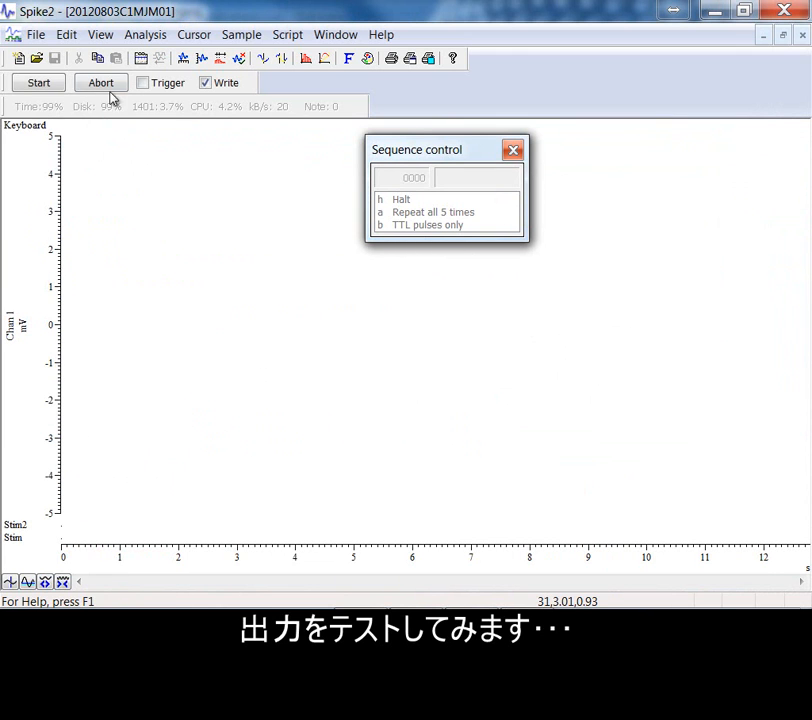
pyautogui.click(40, 83)
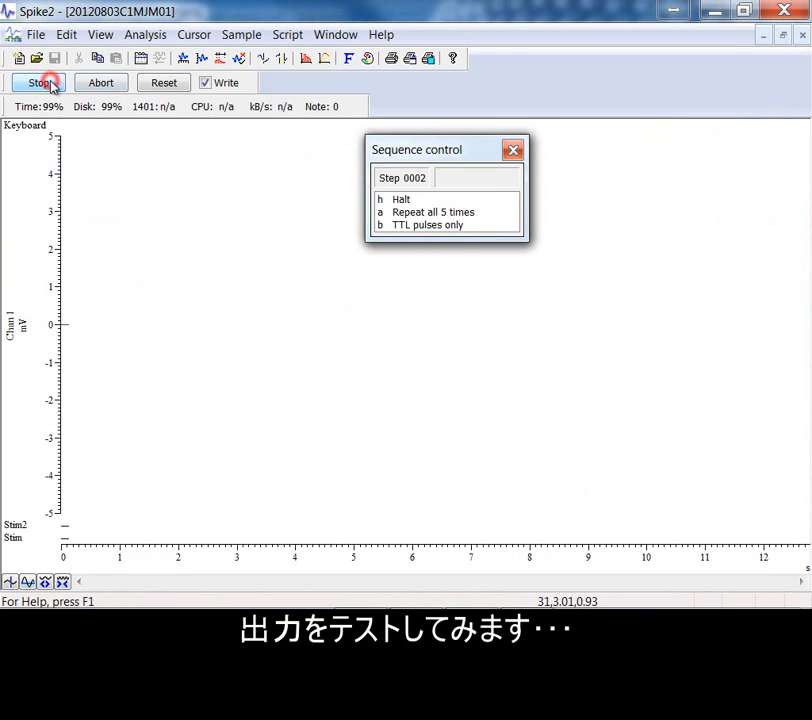
pyautogui.doubleClick(416, 227)
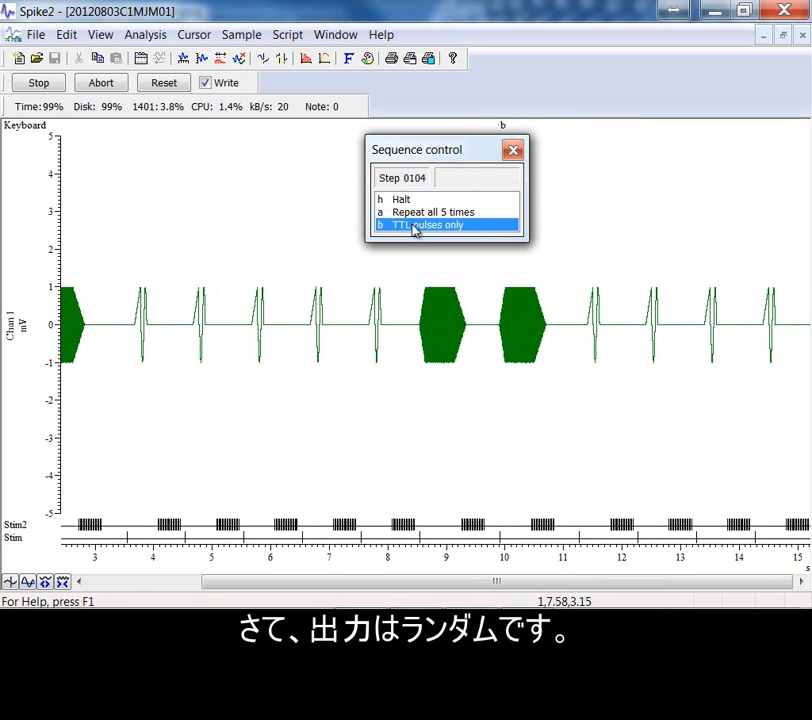
pyautogui.click(414, 227)
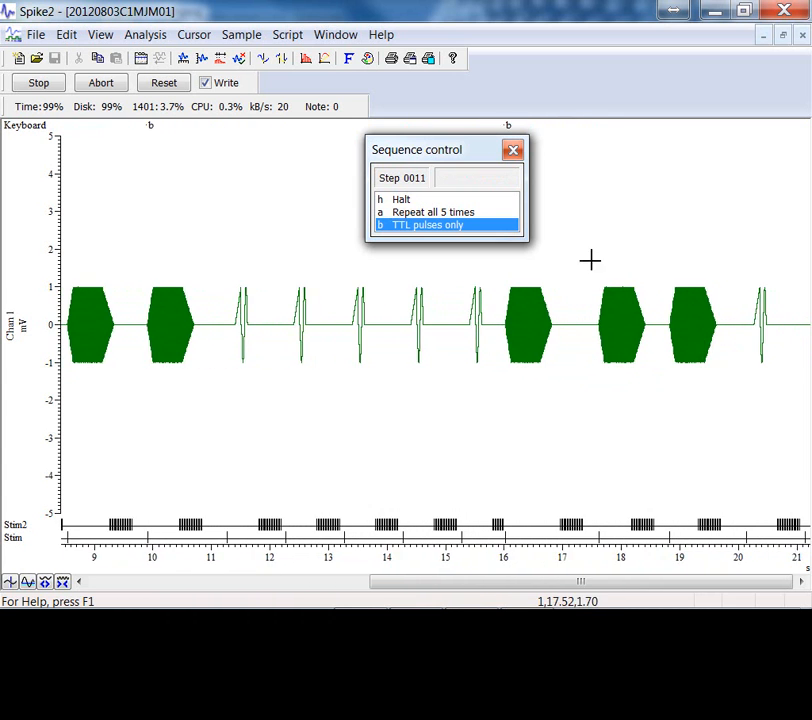
pyautogui.click(41, 85)
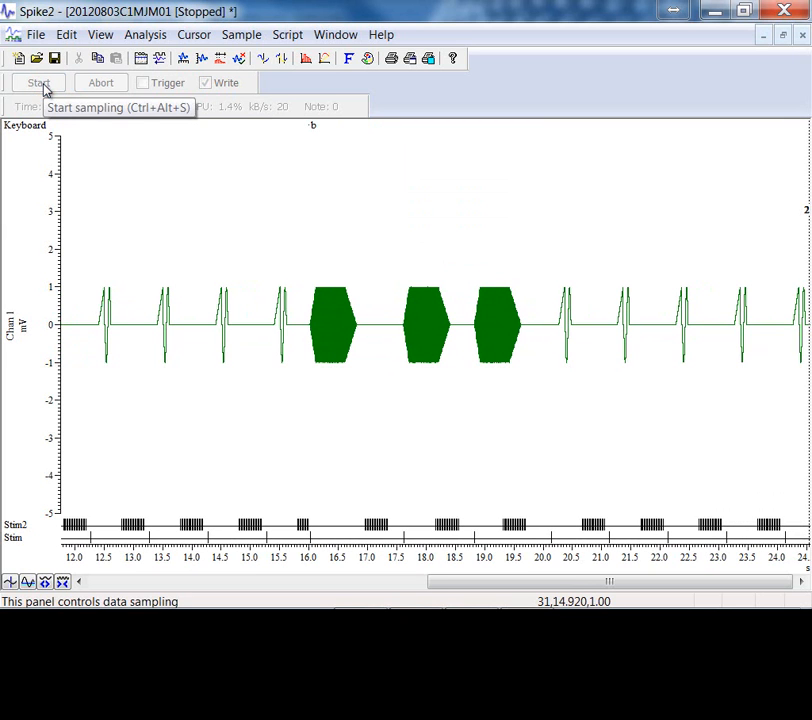
pyautogui.moveTo(473, 236); pyautogui.dragTo(618, 424)
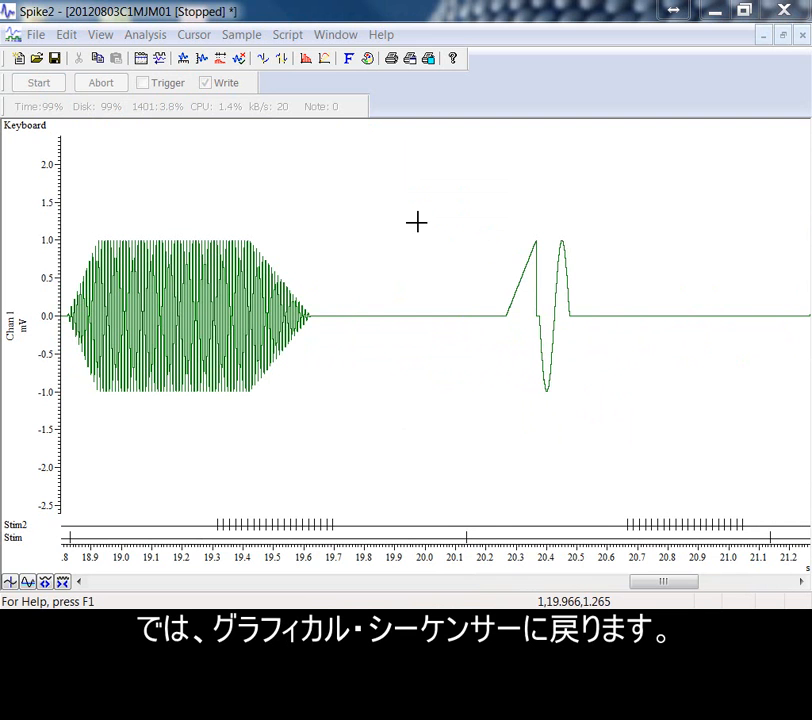
# Reopen the graphical sequence editor from the sampling configuration and show the Key B section.
pyautogui.click(236, 34)
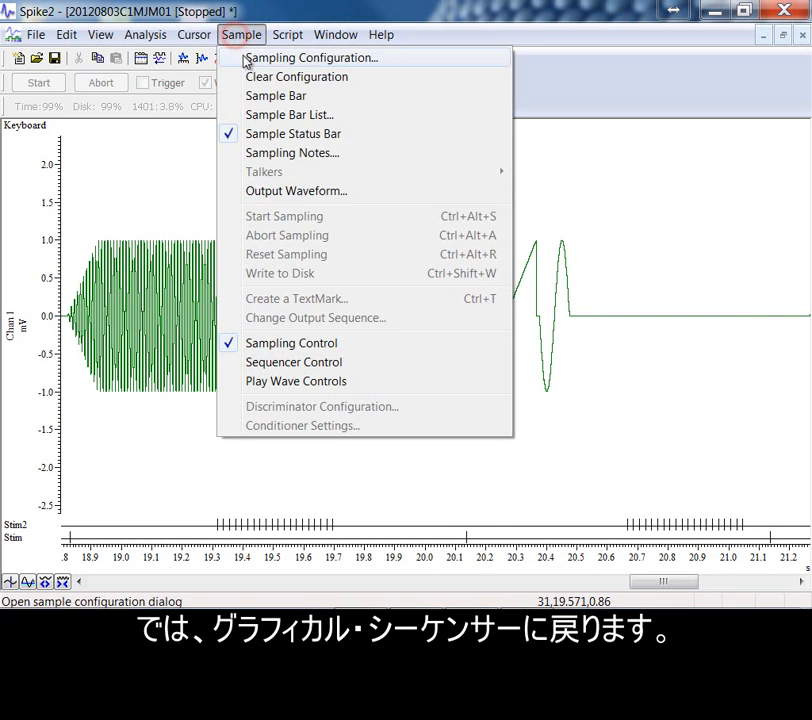
pyautogui.click(247, 58)
pyautogui.click(237, 449)
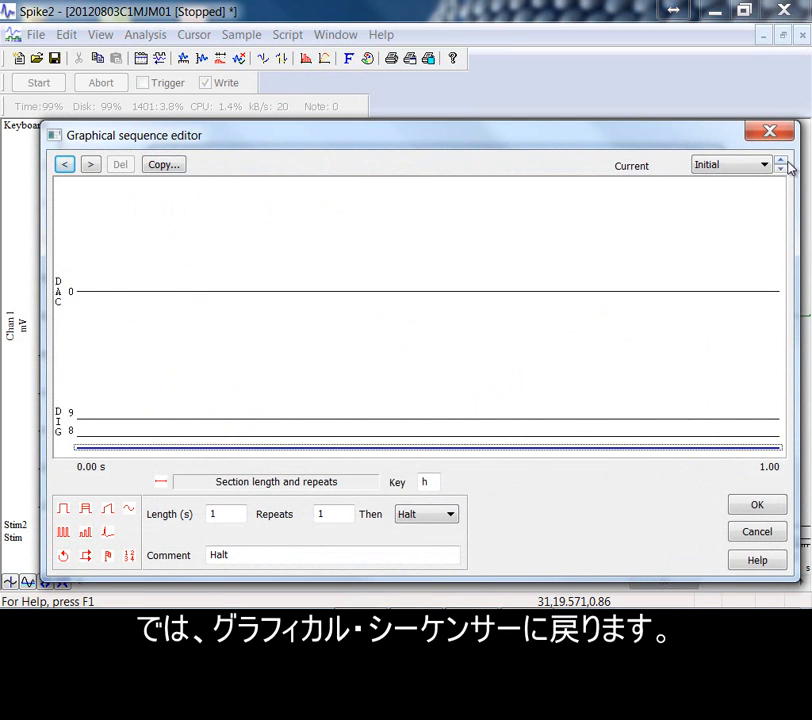
pyautogui.click(781, 161)
pyautogui.click(781, 161)
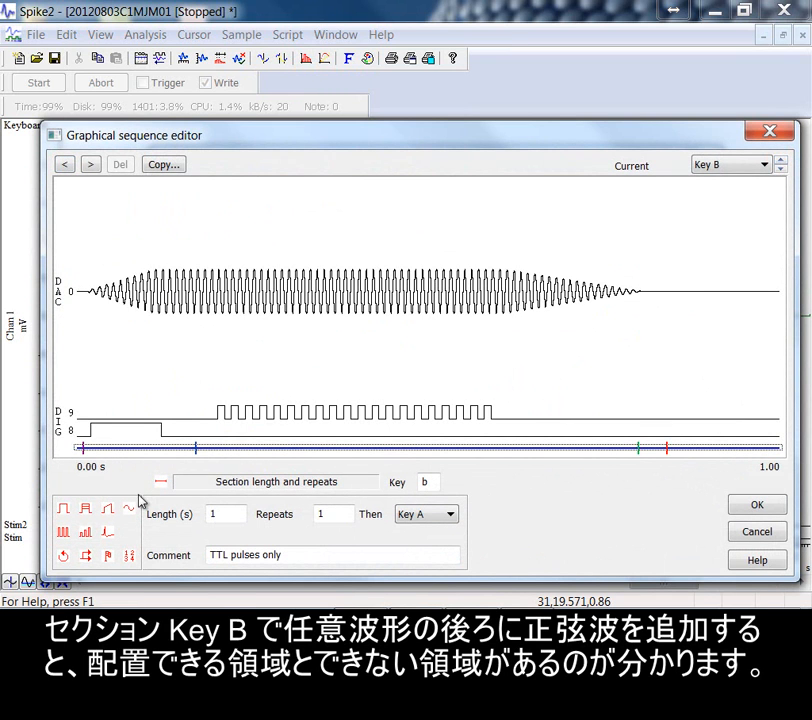
# Add a sine wave on DAC 0 after the tone burst and a pulse train on DIG 9, both starting at 0.82 s.
pyautogui.moveTo(128, 513); pyautogui.dragTo(652, 291)
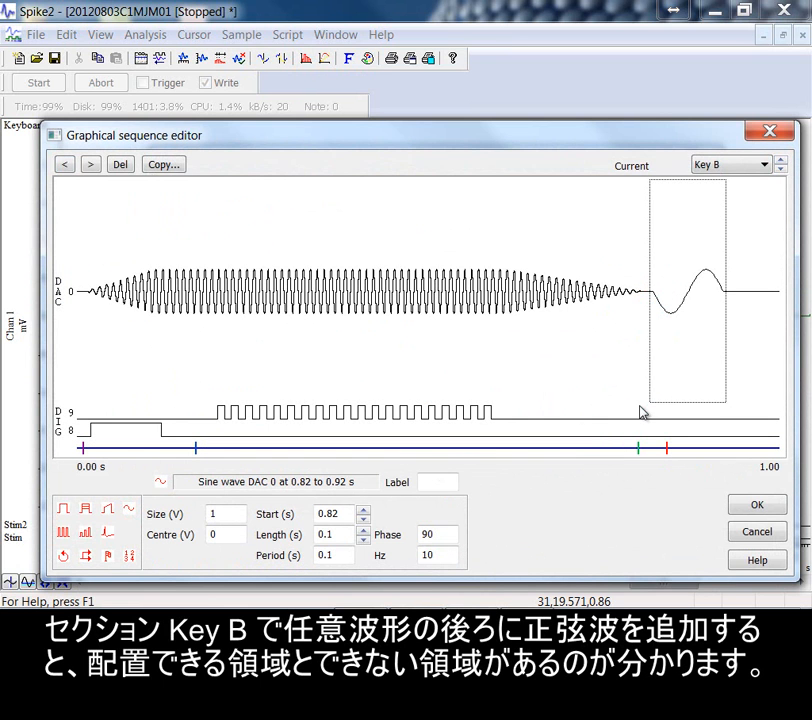
pyautogui.moveTo(65, 538); pyautogui.dragTo(583, 449)
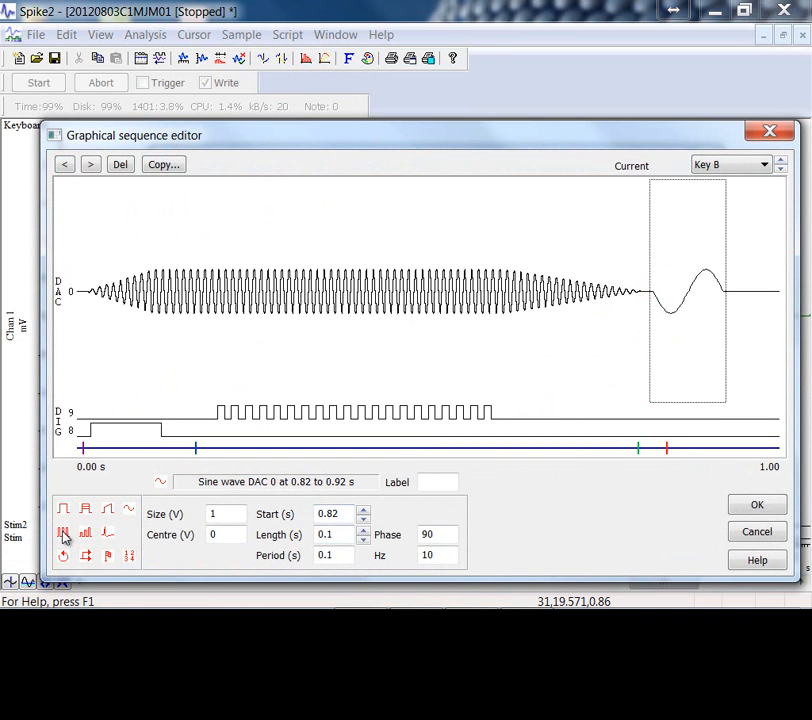
pyautogui.moveTo(322, 494); pyautogui.dragTo(467, 444)
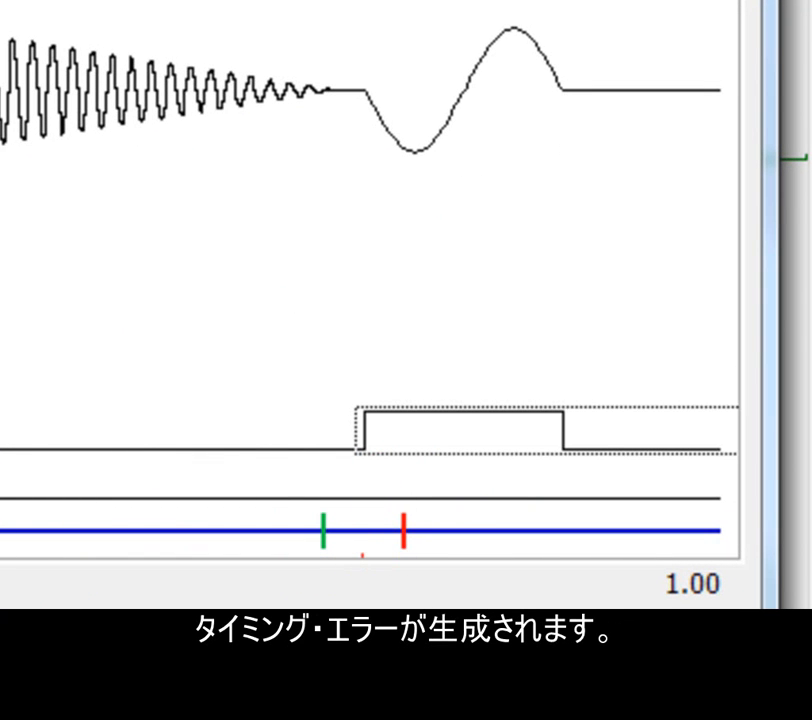
pyautogui.click(361, 557)
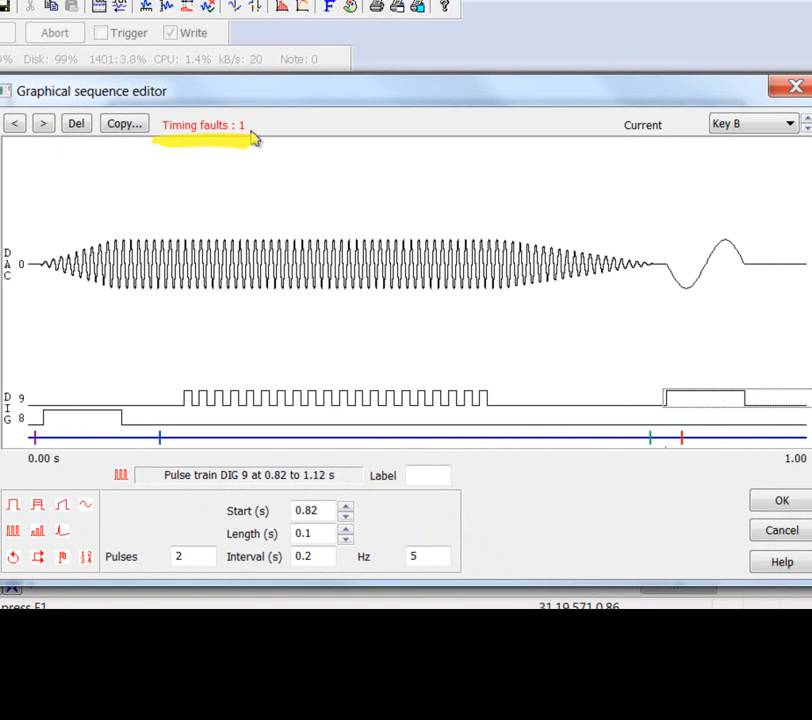
# Move the start of the new DIG 9 pulse train to 0.816 s to clear the timing fault.
pyautogui.click(346, 518)
pyautogui.click(346, 518)
pyautogui.click(346, 518)
pyautogui.click(346, 518)
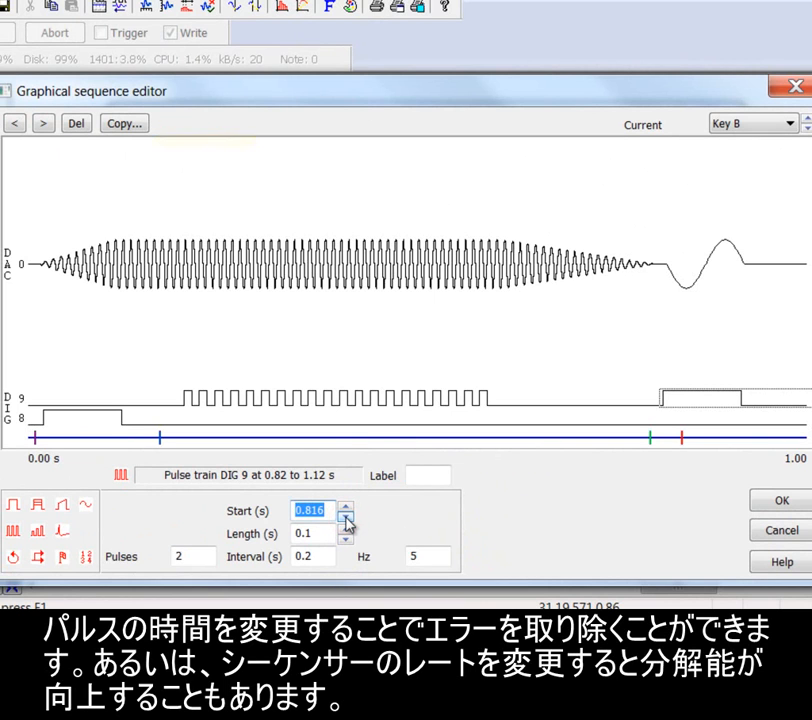